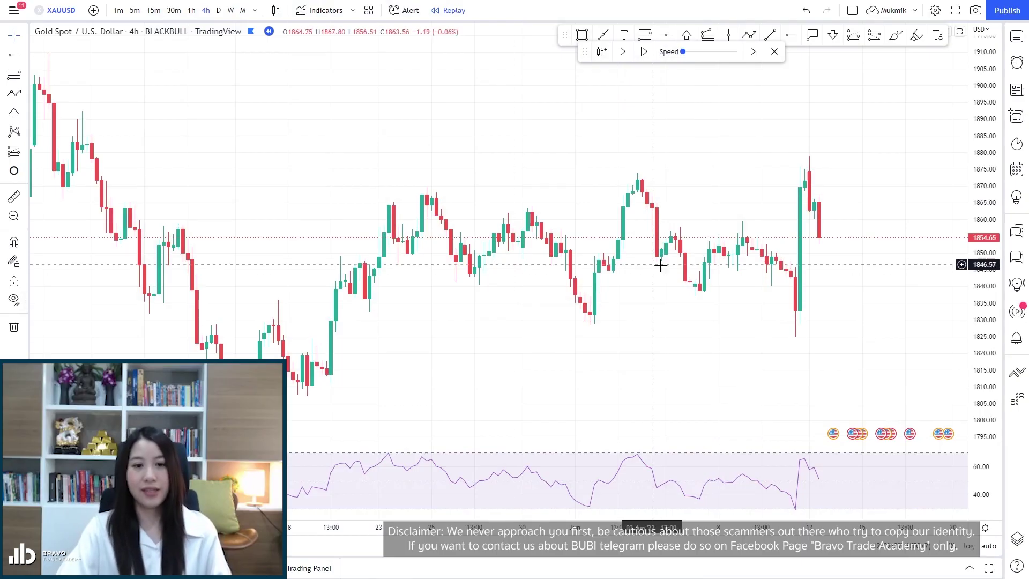
# Step: With magnet on, draw a Fib retracement from the 1824.95 swing low to the 1878.91 high
pyautogui.moveTo(659, 265); pyautogui.dragTo(407, 275)
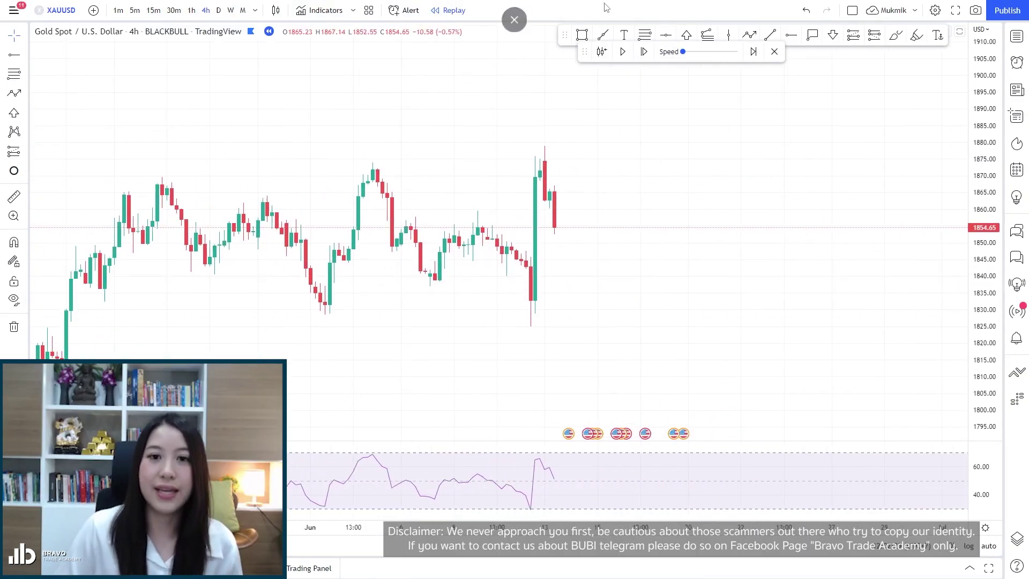
pyautogui.click(644, 37)
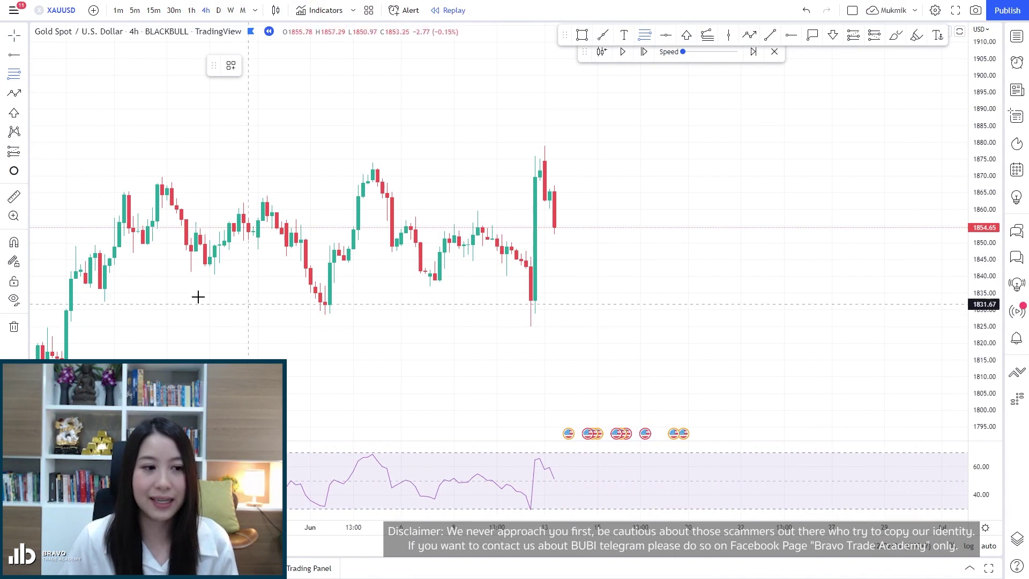
pyautogui.click(15, 243)
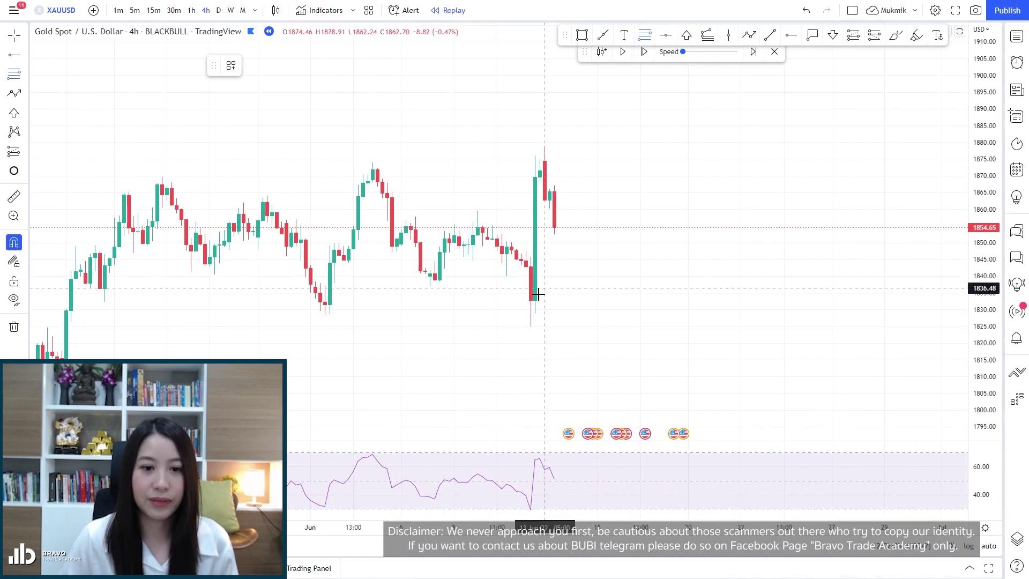
pyautogui.click(531, 326)
pyautogui.click(544, 145)
# Step: Draw a rectangle spanning the 0.618 to 0.786 levels (1845.56–1836.50)
pyautogui.hotkey('alt', 'shift', 'r')
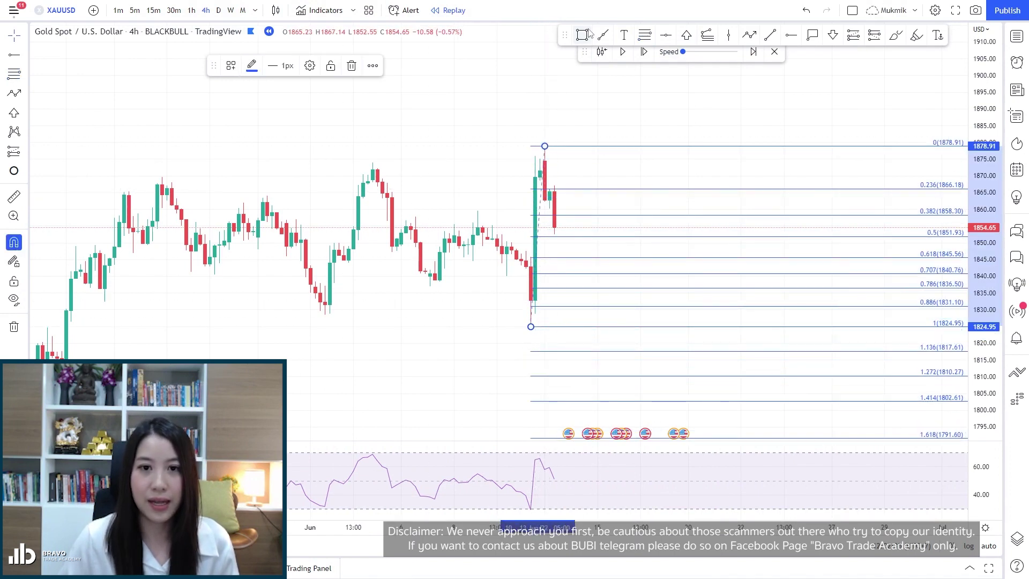
pyautogui.click(565, 258)
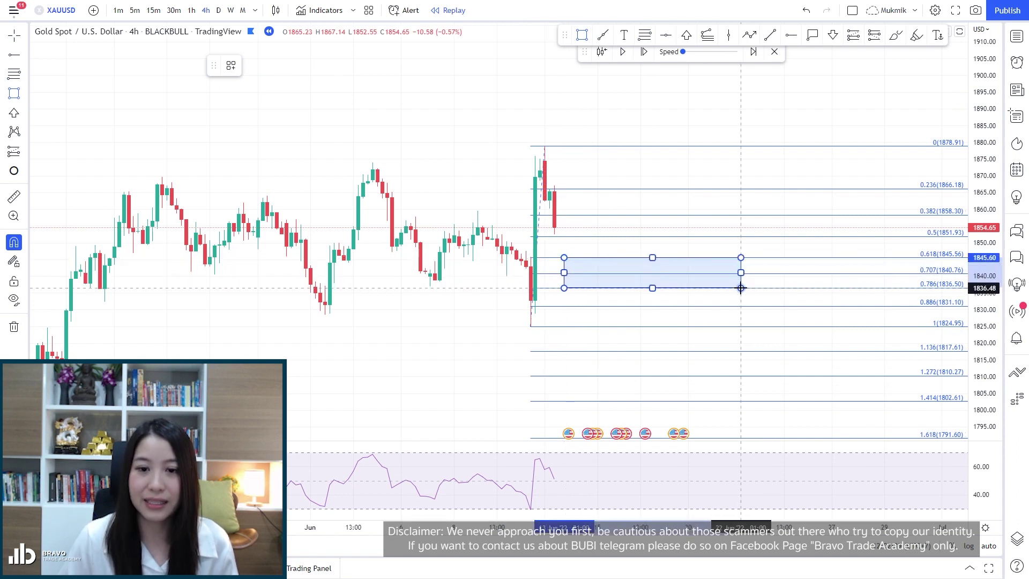
pyautogui.click(741, 288)
# Step: Delete the Fib retracement and mark the zone with a green up arrow
pyautogui.click(561, 189)
pyautogui.press('Delete')
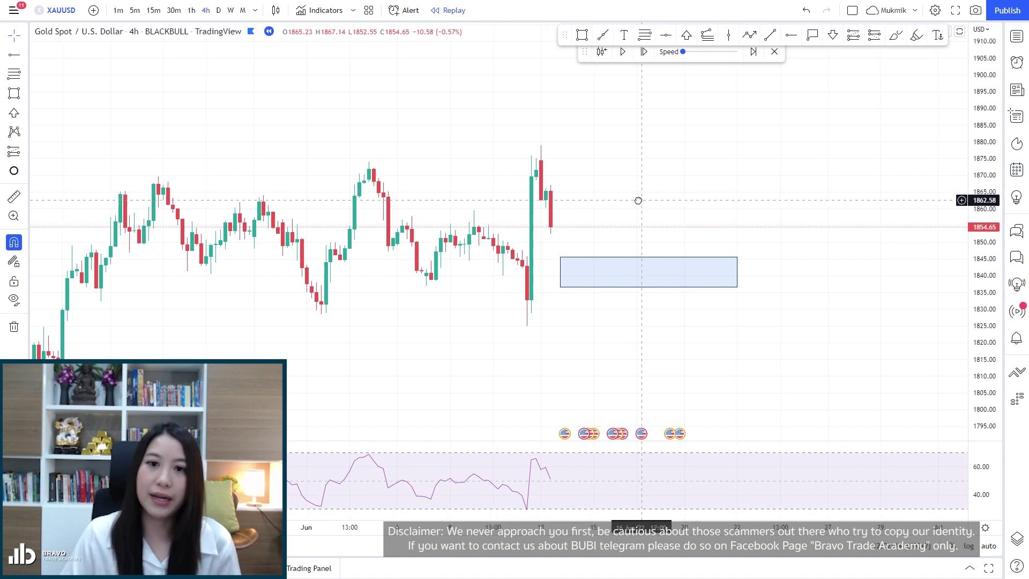
pyautogui.click(687, 35)
pyautogui.click(581, 278)
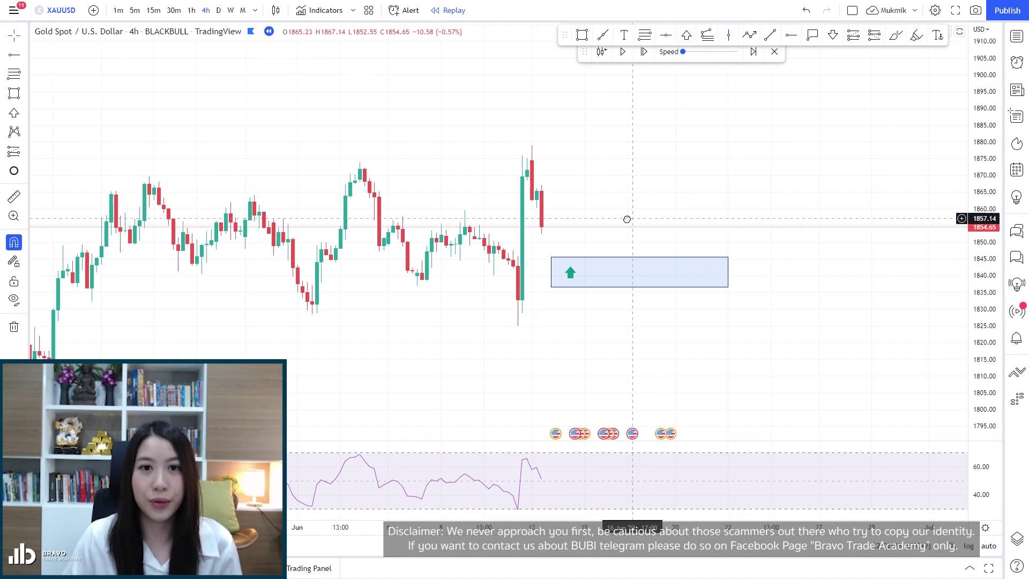
pyautogui.hscroll(2, 627, 219)
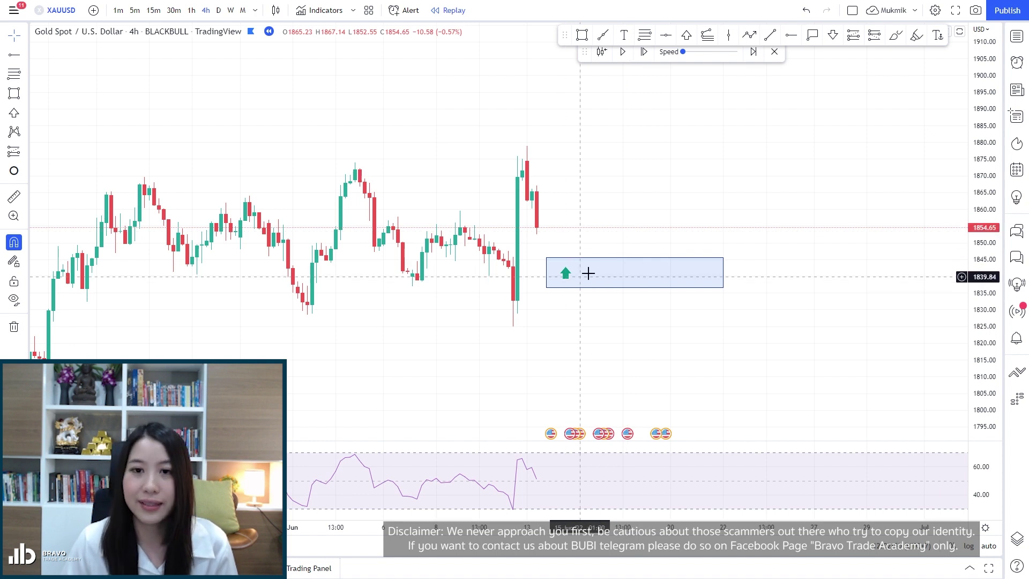
pyautogui.click(789, 37)
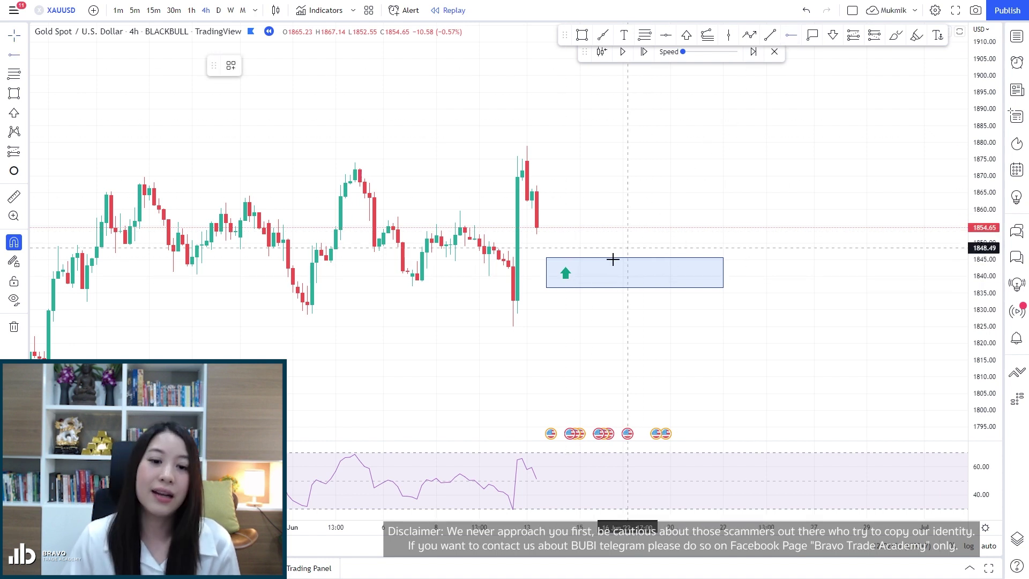
# Step: Place horizontal rays at the 1822.38 swing low and at exactly 1835.00 below the zone
pyautogui.click(522, 335)
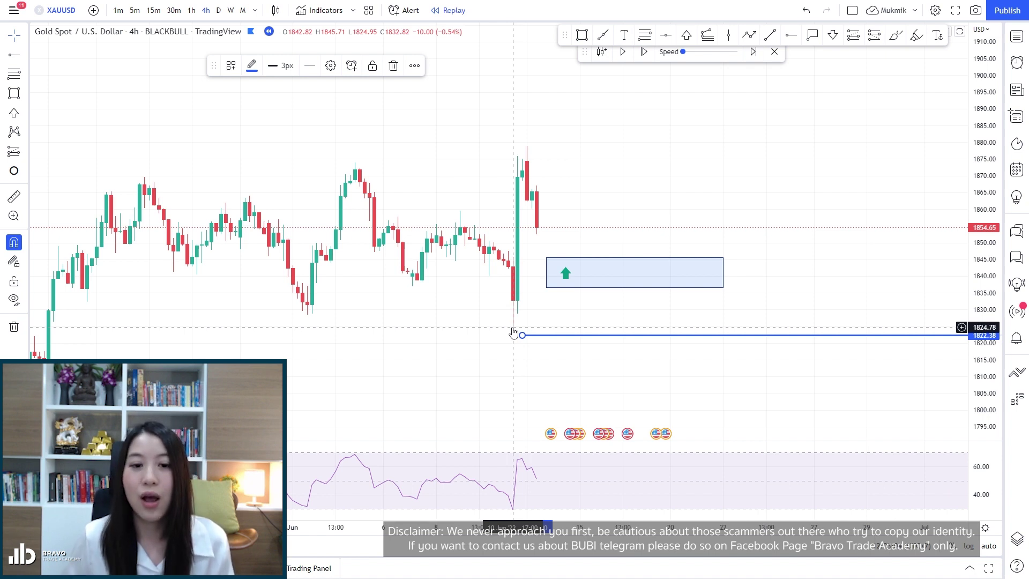
pyautogui.click(792, 34)
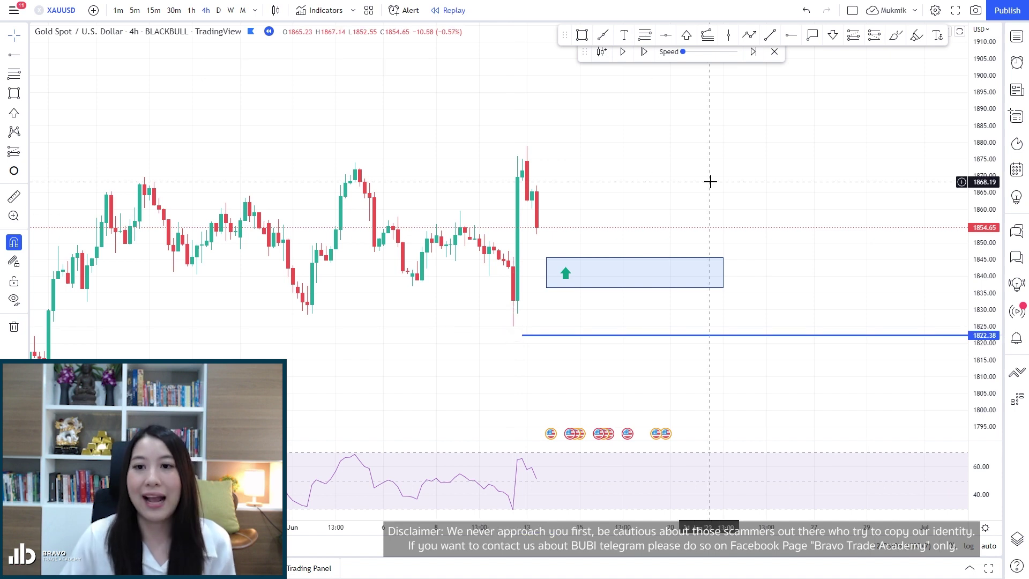
pyautogui.click(552, 293)
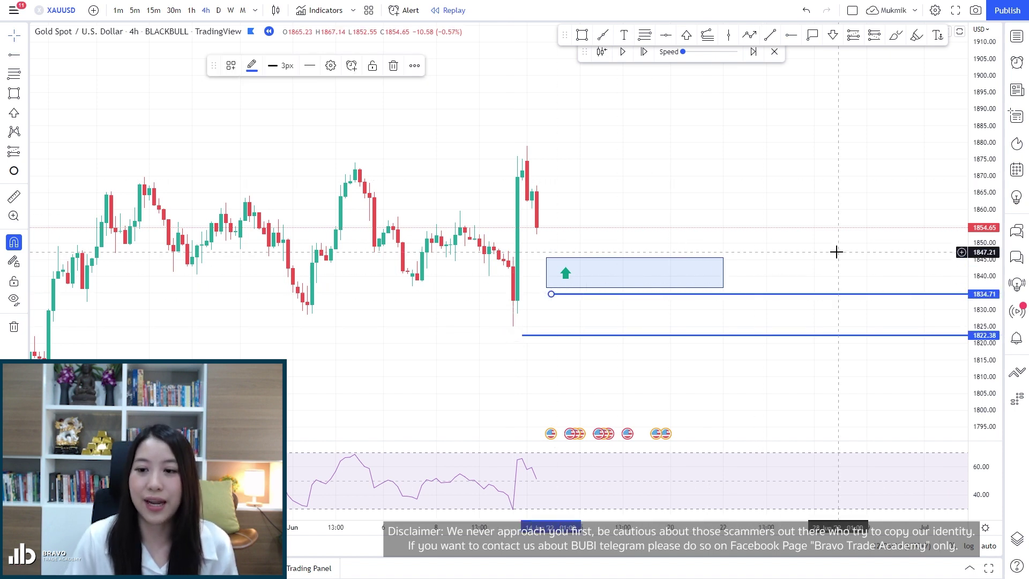
pyautogui.doubleClick(797, 295)
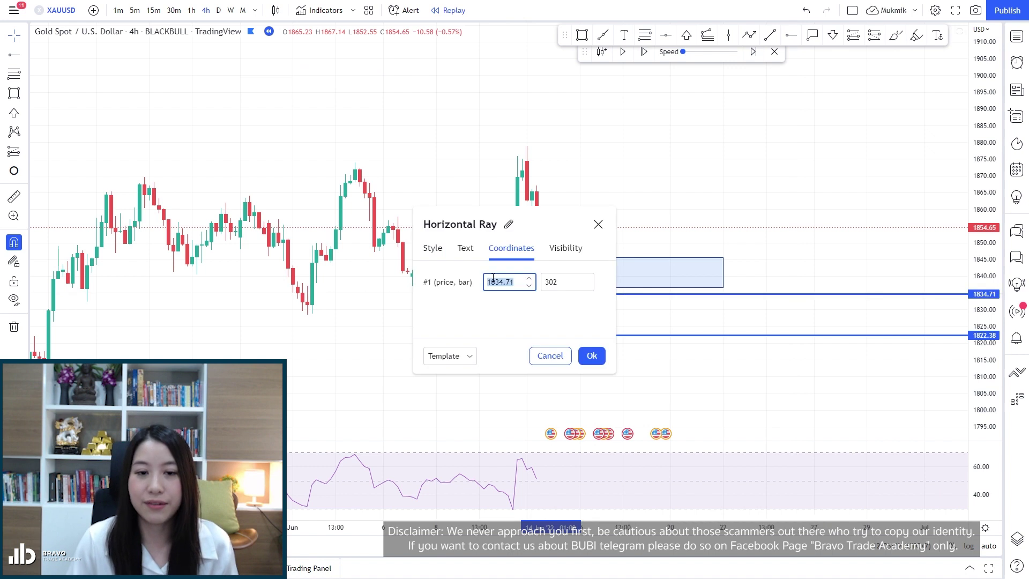
pyautogui.press('Return')
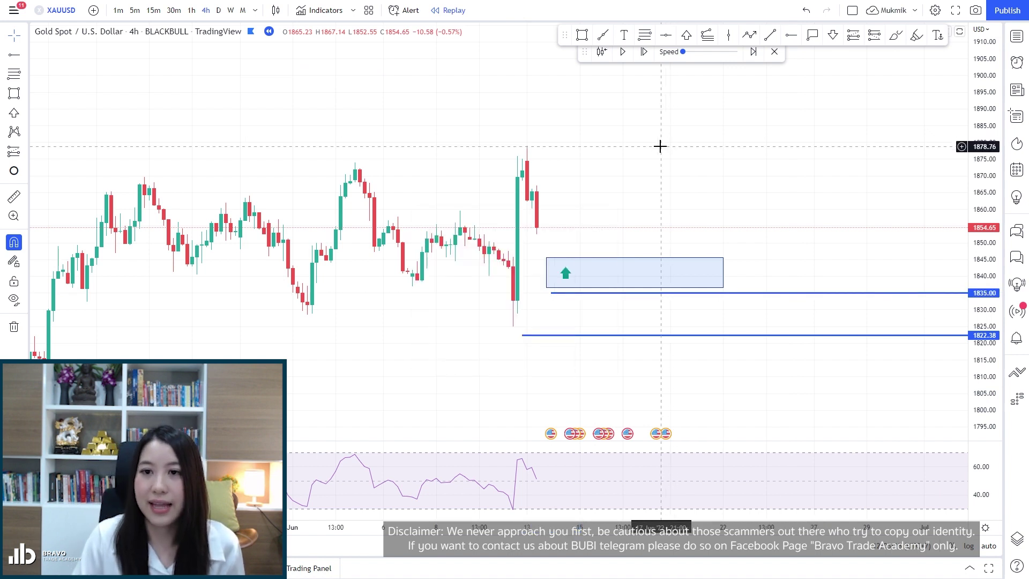
pyautogui.click(895, 34)
pyautogui.click(394, 274)
pyautogui.click(428, 273)
pyautogui.click(410, 267)
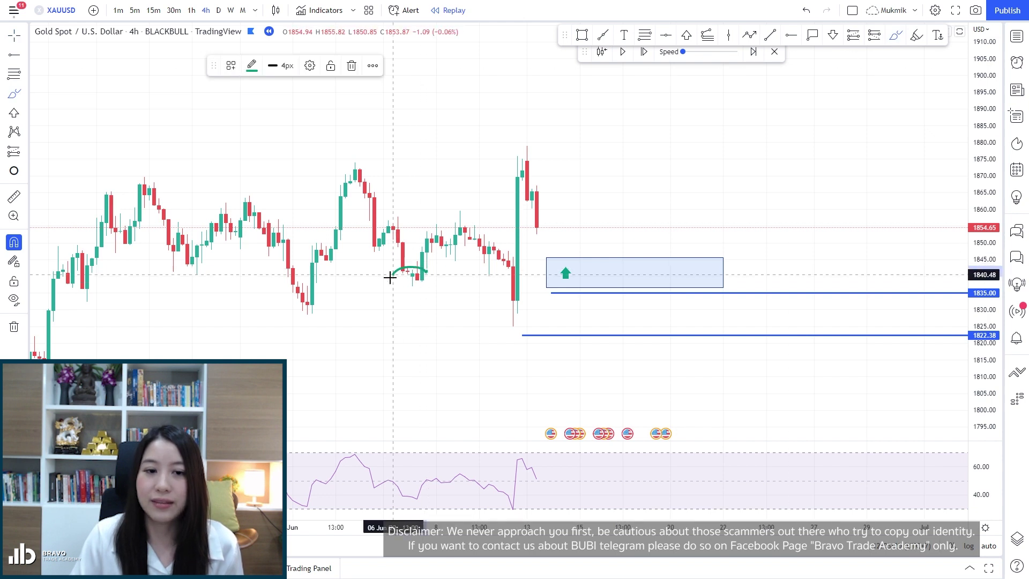
pyautogui.moveTo(389, 277)
pyautogui.mouseDown()
pyautogui.moveTo(427, 295)
pyautogui.moveTo(423, 275)
pyautogui.mouseUp()
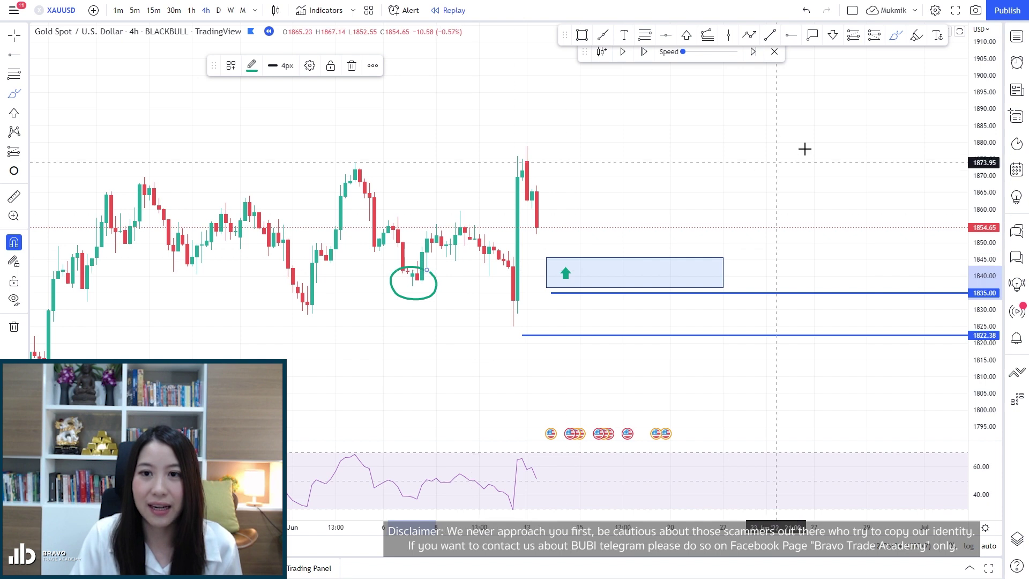
pyautogui.click(791, 35)
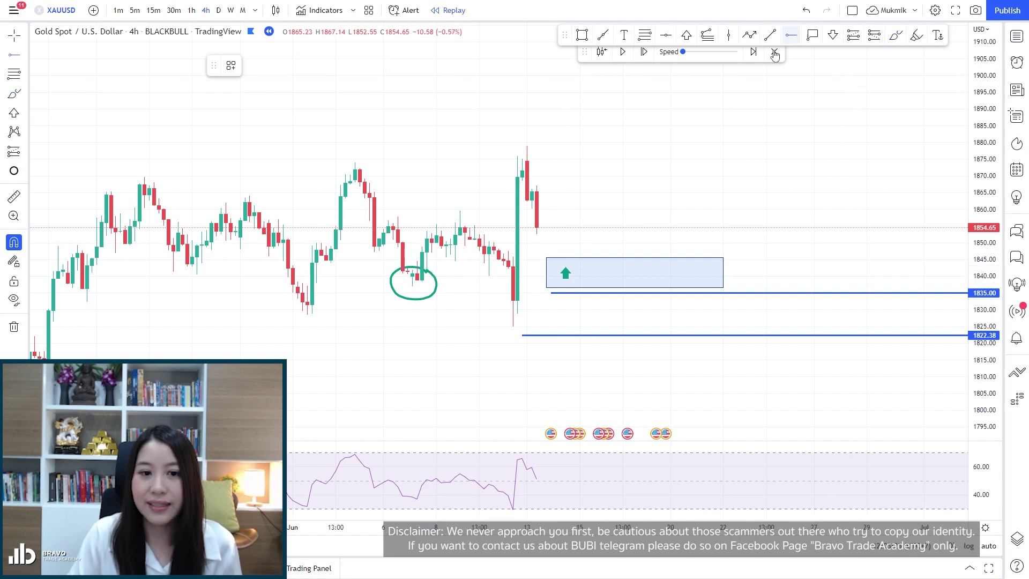
pyautogui.click(412, 286)
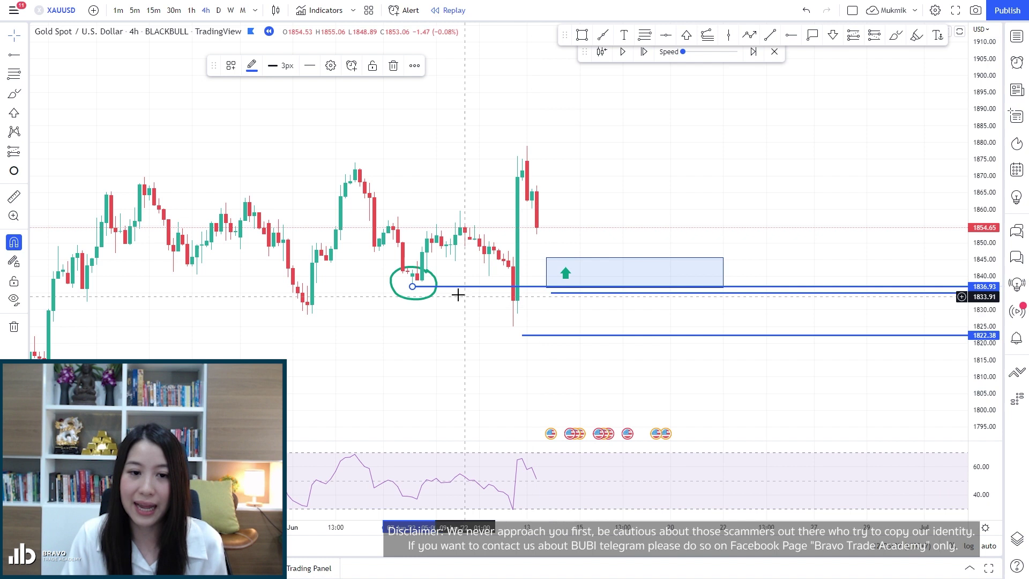
pyautogui.click(444, 285)
pyautogui.click(445, 288)
pyautogui.press('Delete')
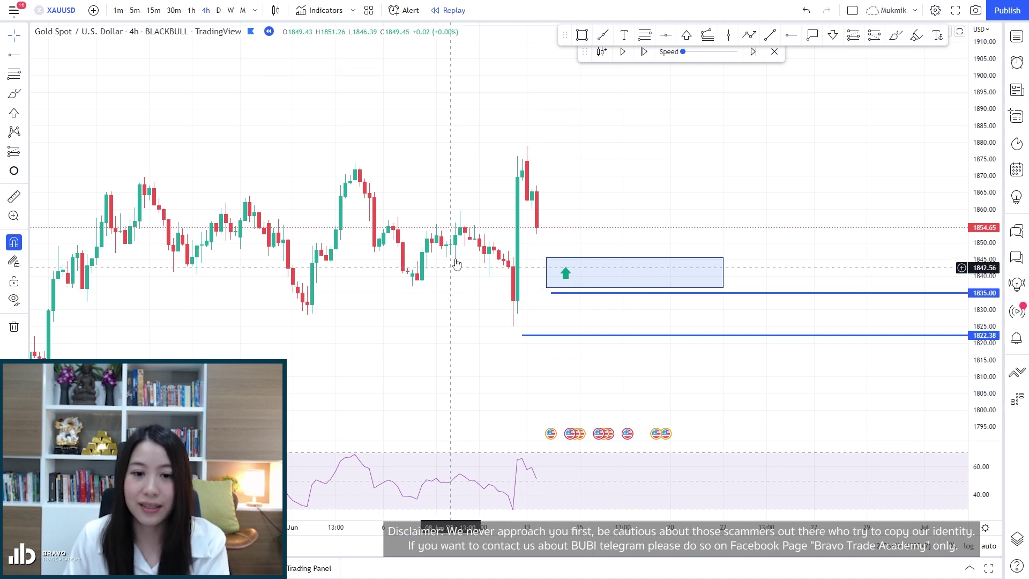
# Step: Reset the chart view and pan it slightly to the right
pyautogui.rightClick(583, 194)
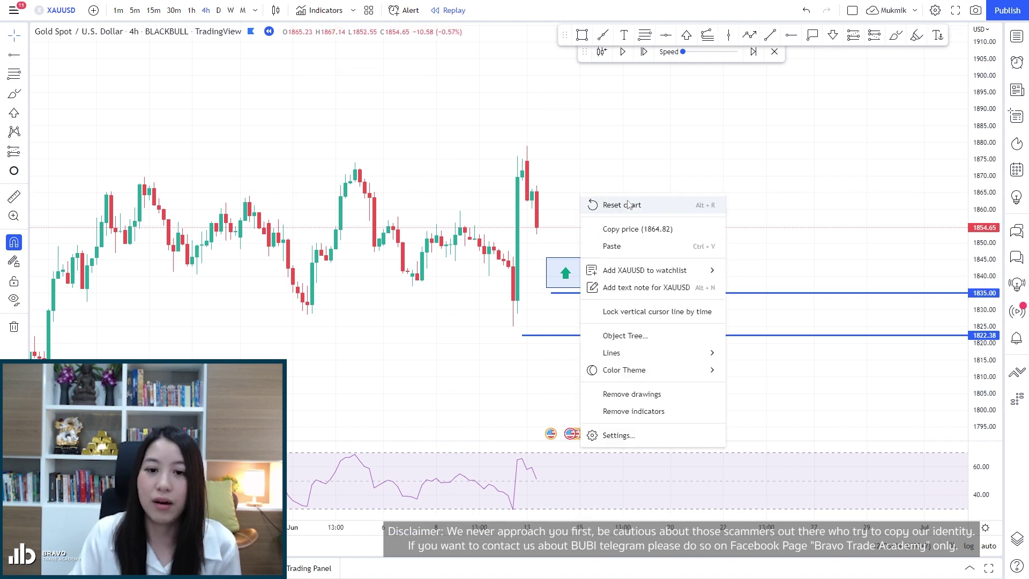
pyautogui.click(633, 204)
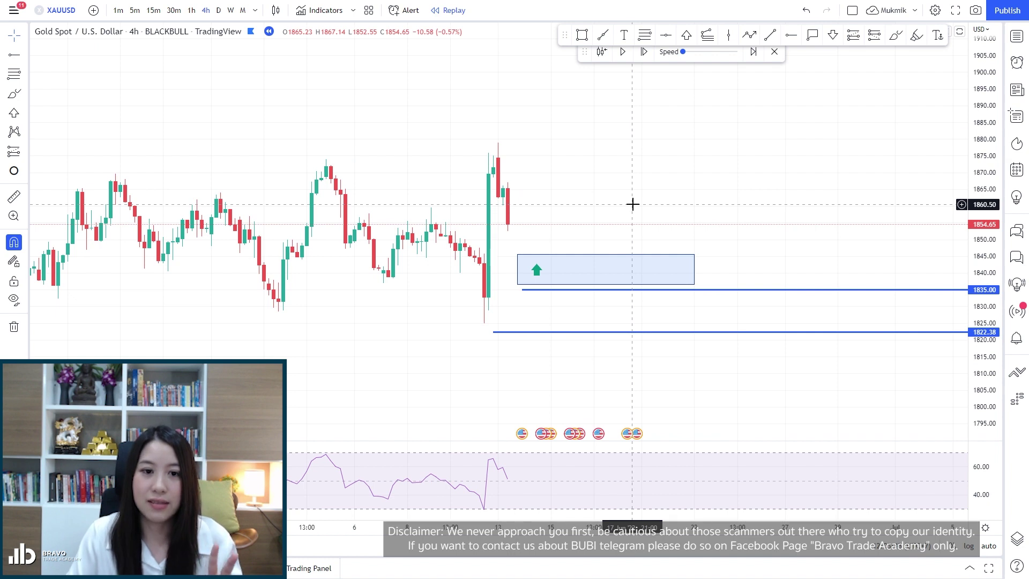
pyautogui.moveTo(594, 216); pyautogui.dragTo(623, 217)
# Step: Draw a purple path through peaks near 1874, 1859, 1879 and lows near 1838, 1824, projecting to 1887
pyautogui.click(749, 35)
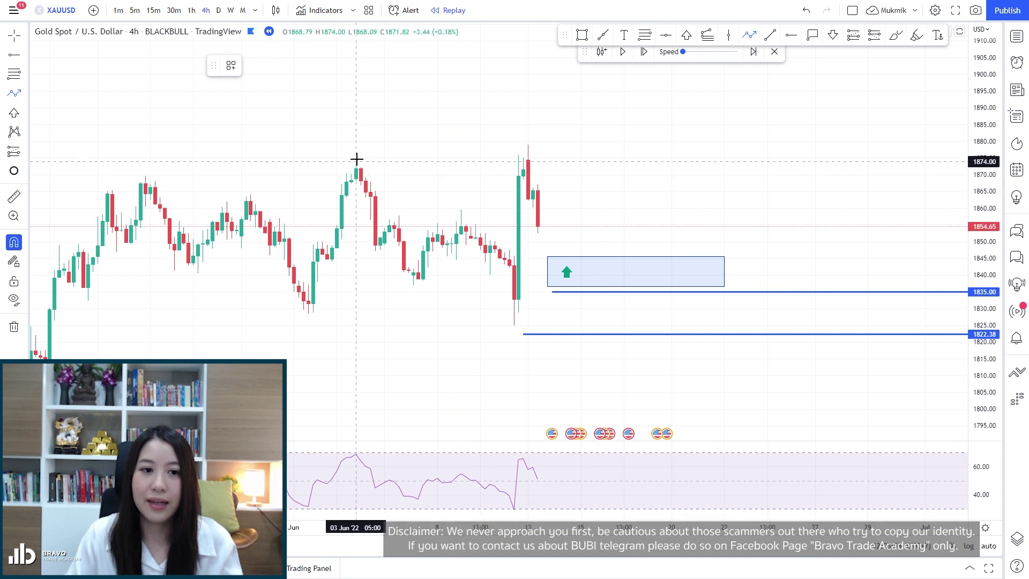
pyautogui.click(357, 162)
pyautogui.click(413, 285)
pyautogui.click(461, 210)
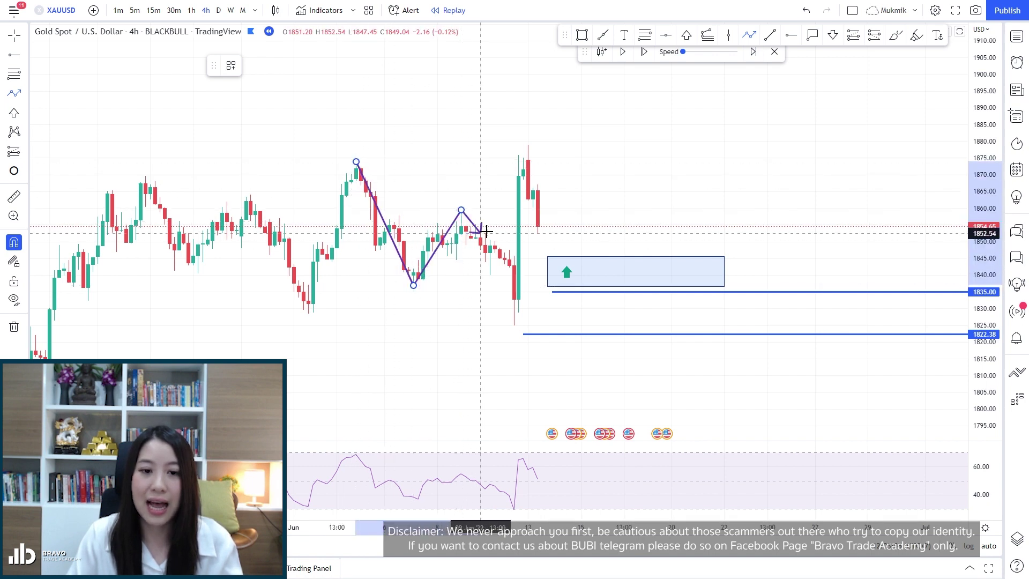
pyautogui.click(514, 326)
pyautogui.click(528, 146)
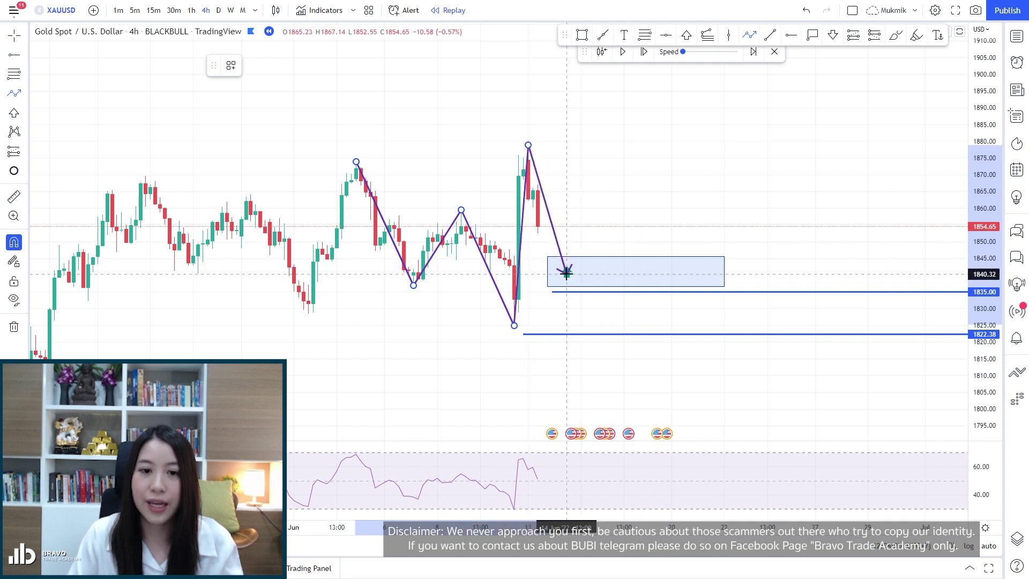
pyautogui.click(566, 273)
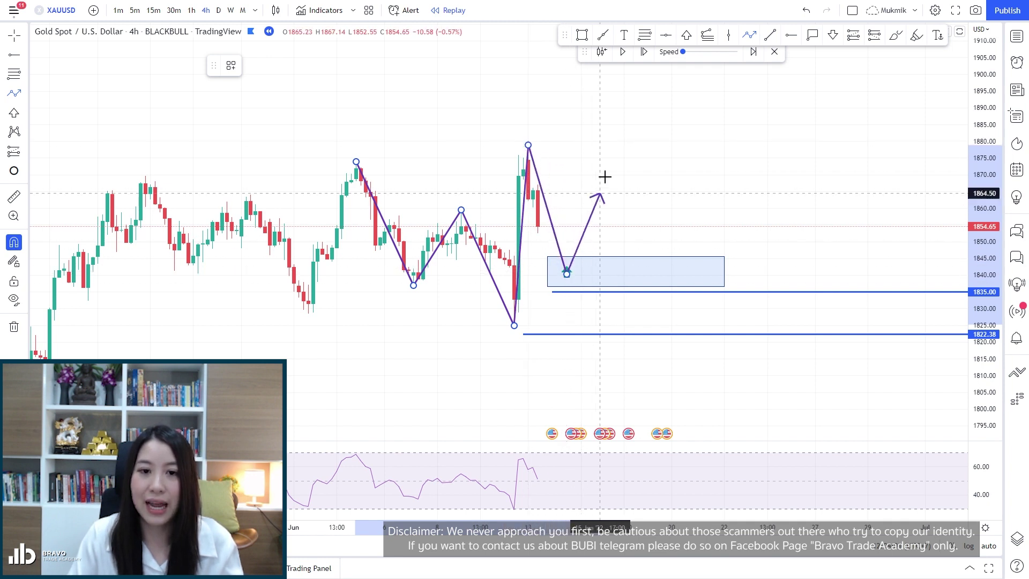
pyautogui.doubleClick(619, 115)
# Step: Draw an orange trend line up from the swing low, then remove it and the purple path
pyautogui.hotkey('alt', 't')
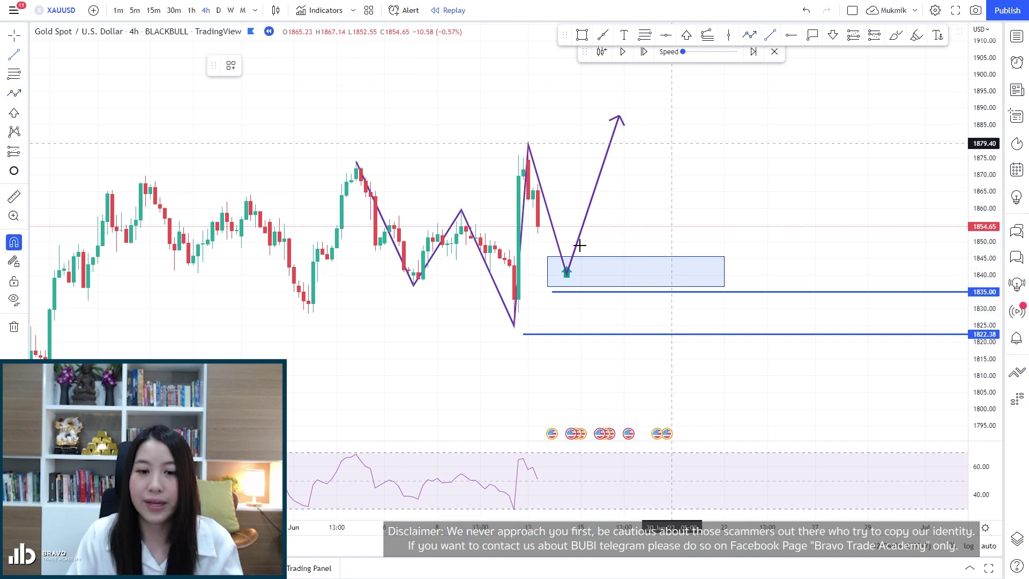
pyautogui.click(514, 328)
pyautogui.click(713, 143)
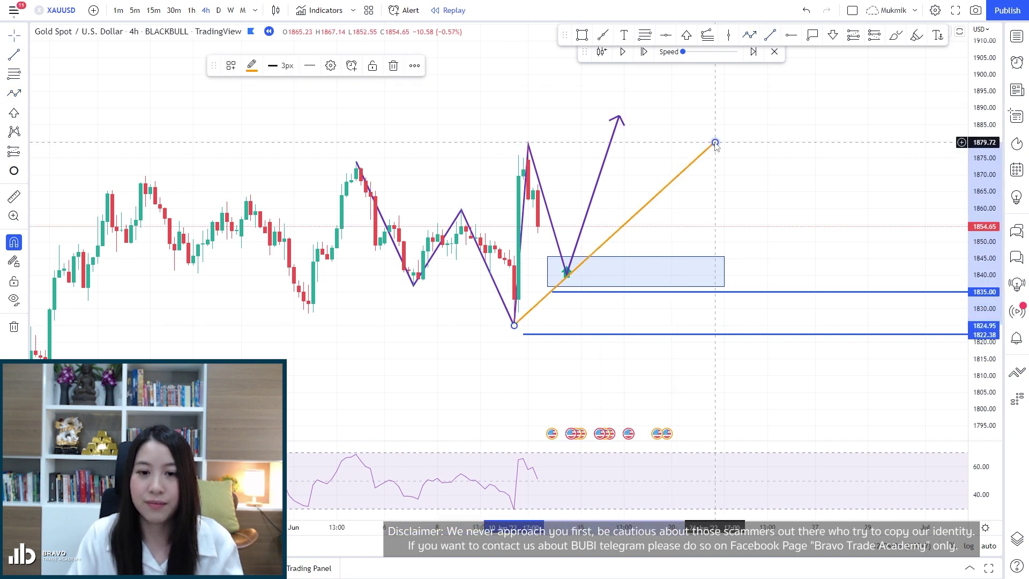
pyautogui.click(803, 164)
pyautogui.hotkey('ctrl', 'z')
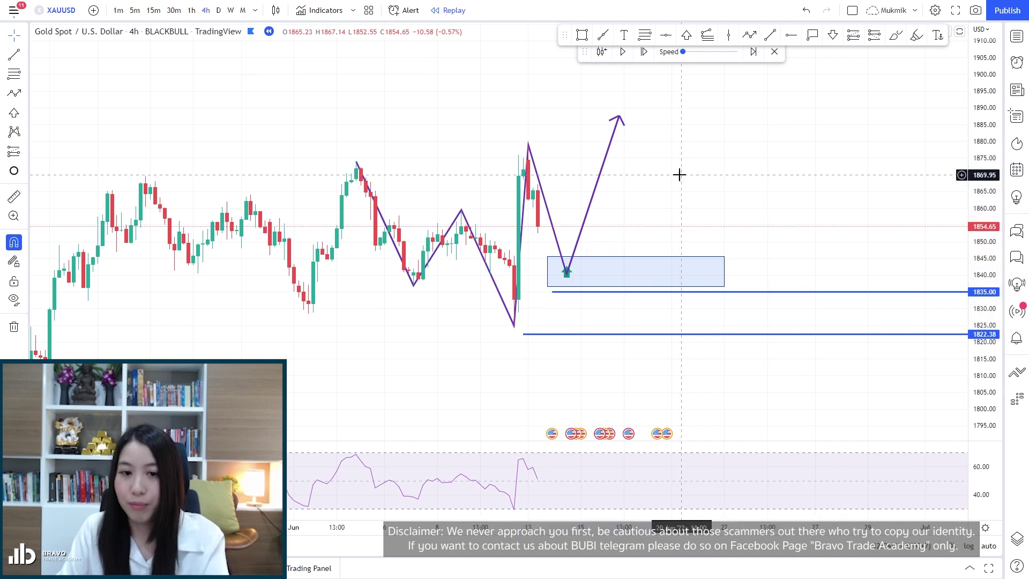
pyautogui.click(599, 172)
pyautogui.press('Delete')
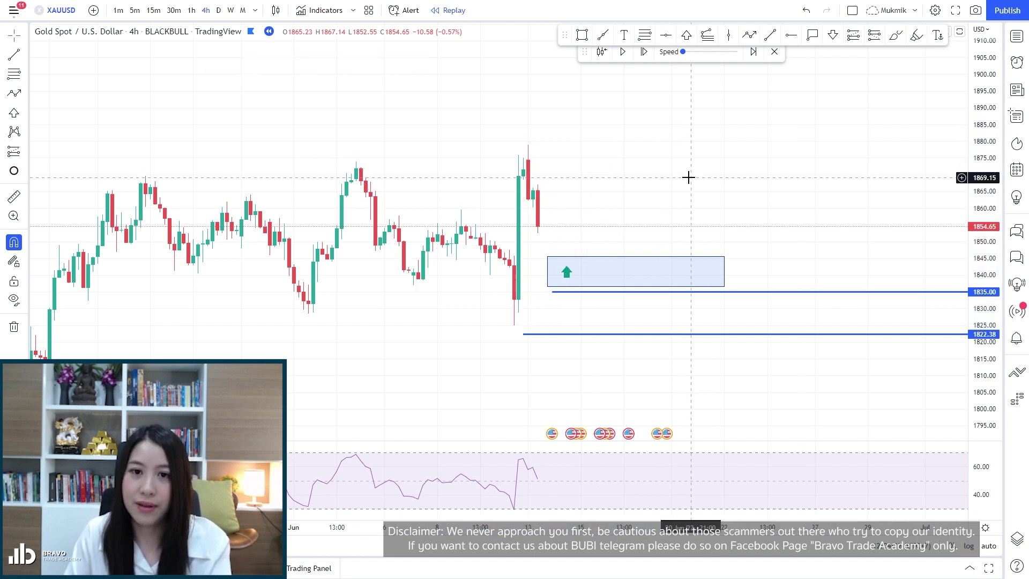
# Step: Draw an upper orange trend line above the spike high and a lower one sloping down past the lows
pyautogui.moveTo(689, 177); pyautogui.dragTo(691, 164)
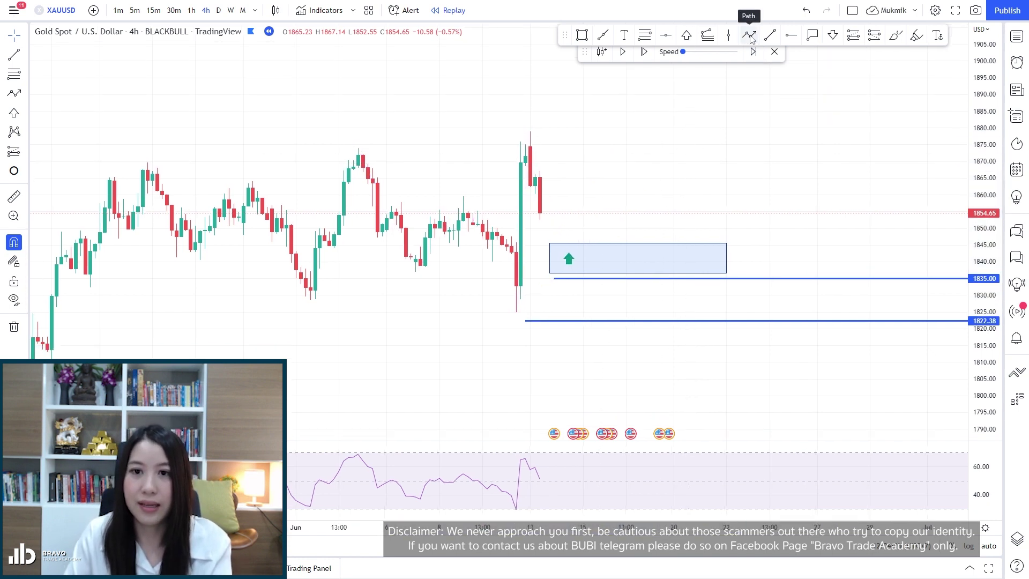
pyautogui.click(770, 35)
pyautogui.click(430, 224)
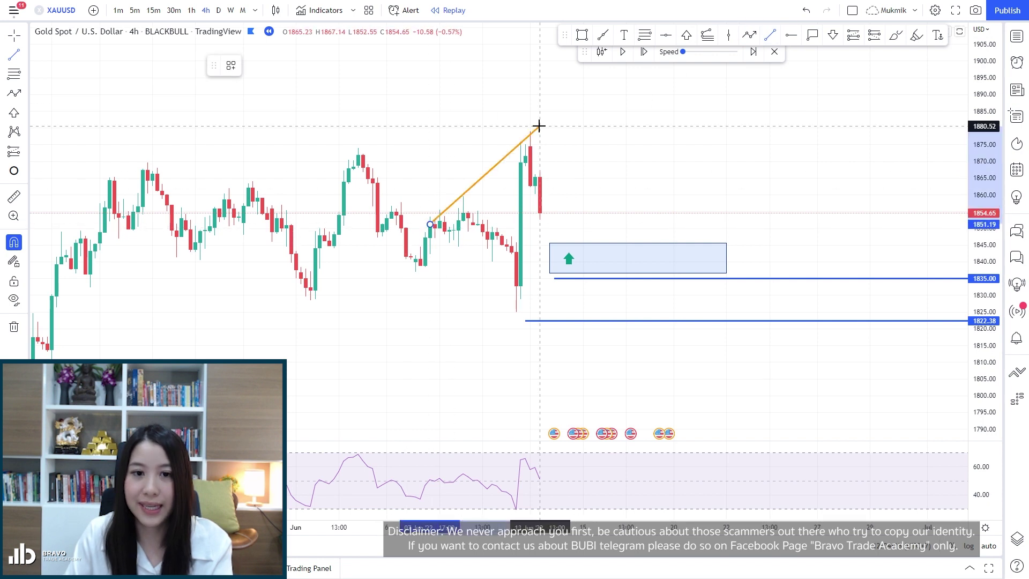
pyautogui.click(540, 126)
pyautogui.click(770, 35)
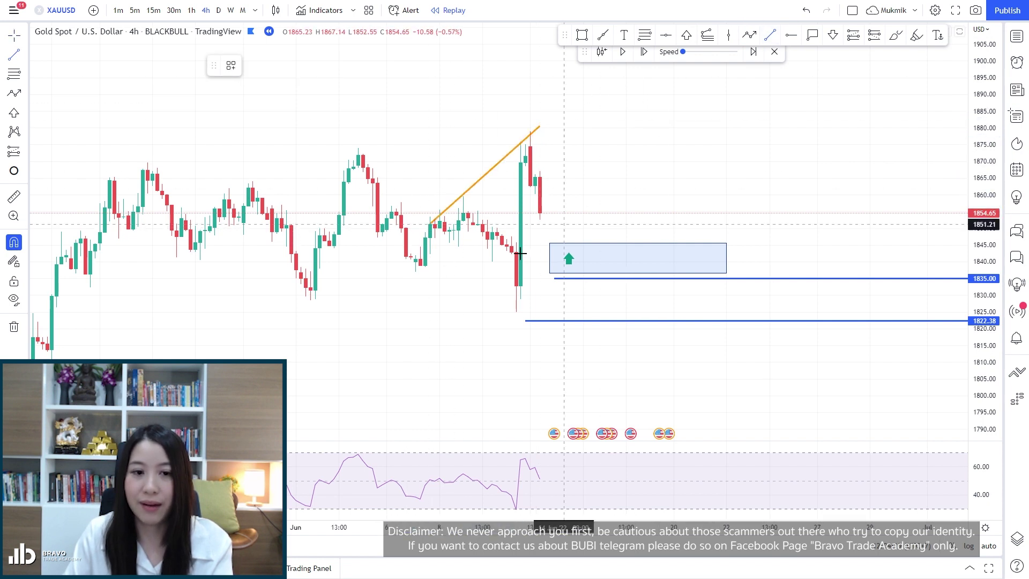
pyautogui.click(415, 272)
pyautogui.click(573, 341)
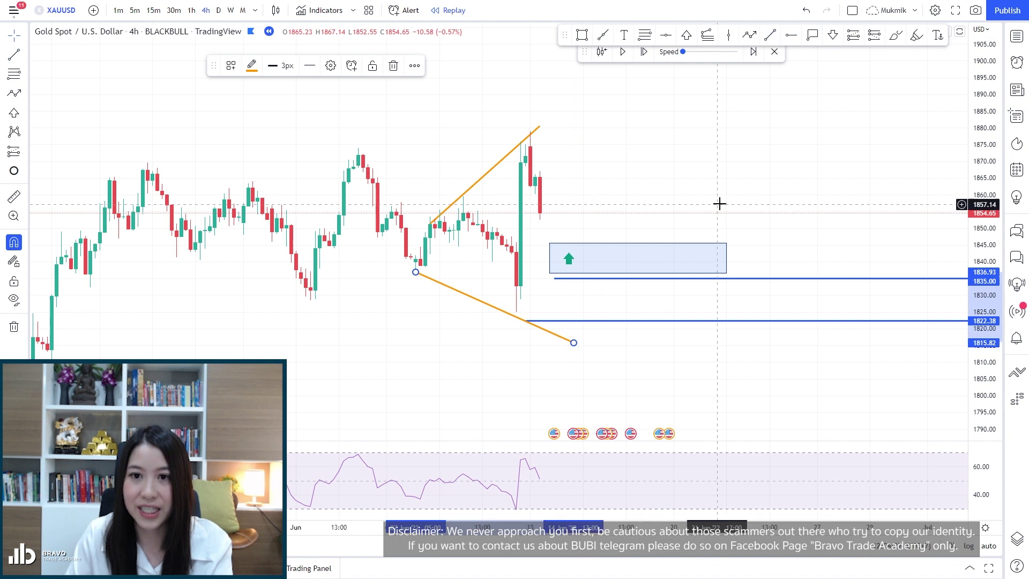
pyautogui.click(720, 203)
# Step: Start a purple path where the lines meet, through the first peak and the deep low
pyautogui.click(749, 35)
pyautogui.click(416, 272)
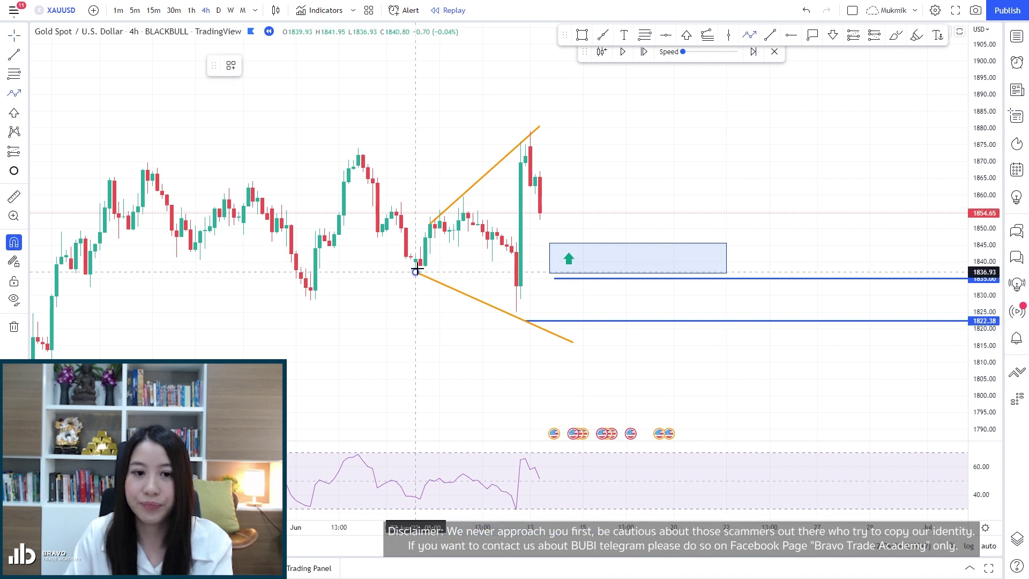
pyautogui.click(464, 196)
pyautogui.click(515, 314)
# Step: Continue the purple path through the spike high and end it with a projected drop to 1822.38
pyautogui.click(530, 146)
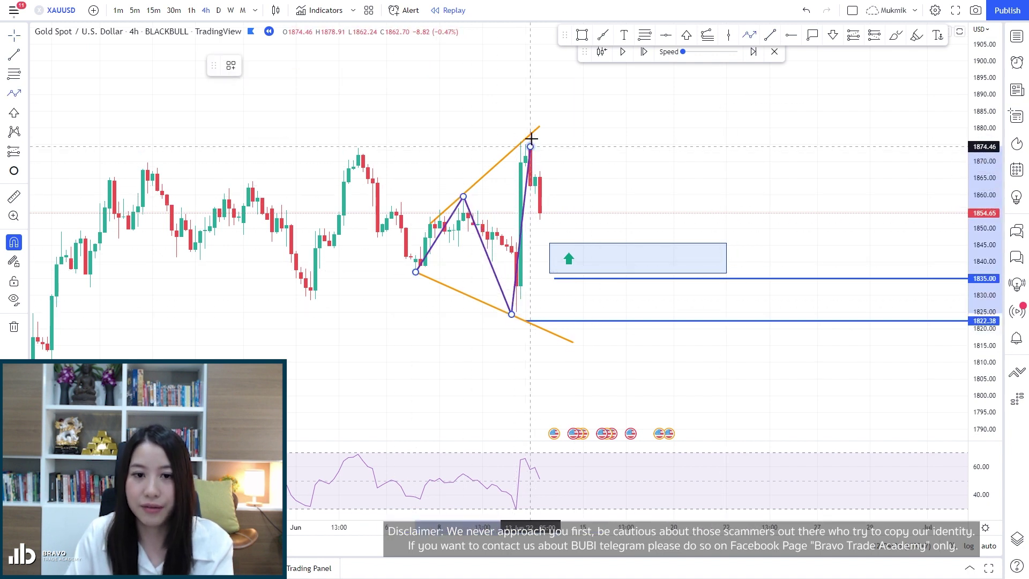
pyautogui.click(568, 329)
pyautogui.click(659, 338)
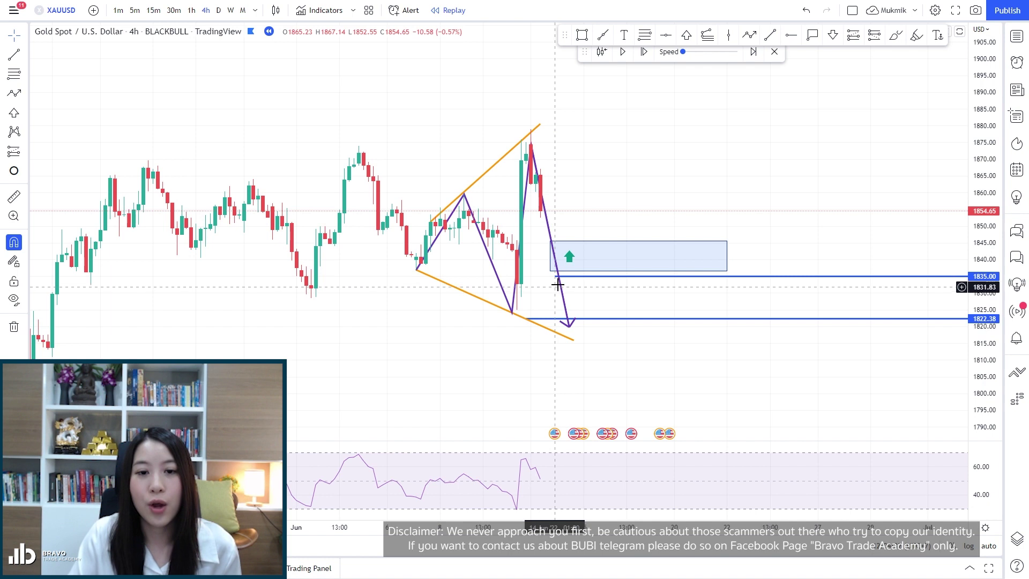
# Step: Extend the 1834.39 line's start leftward and shift the view up
pyautogui.moveTo(556, 278); pyautogui.dragTo(541, 279)
pyautogui.click(720, 195)
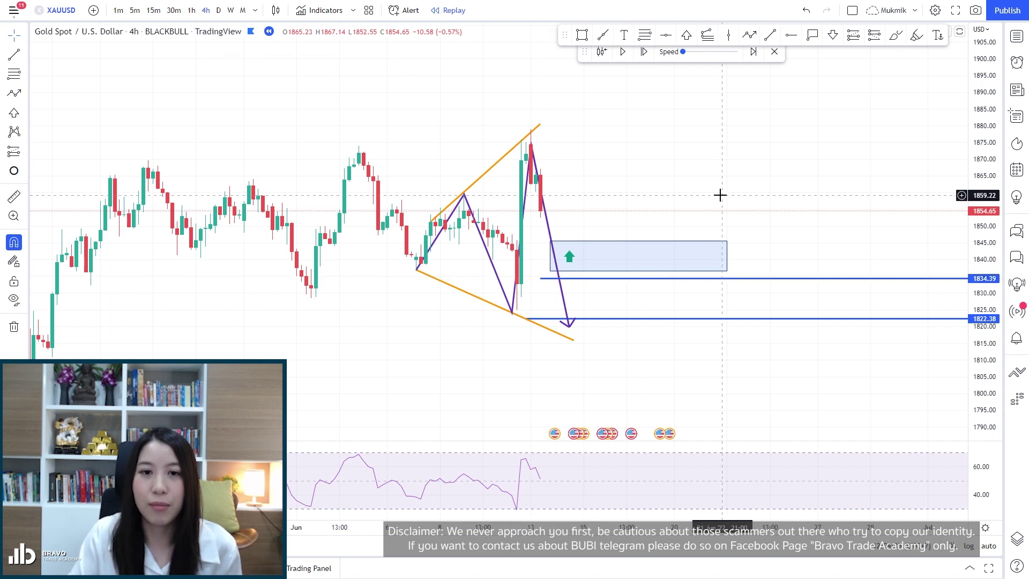
pyautogui.moveTo(719, 195); pyautogui.dragTo(717, 168)
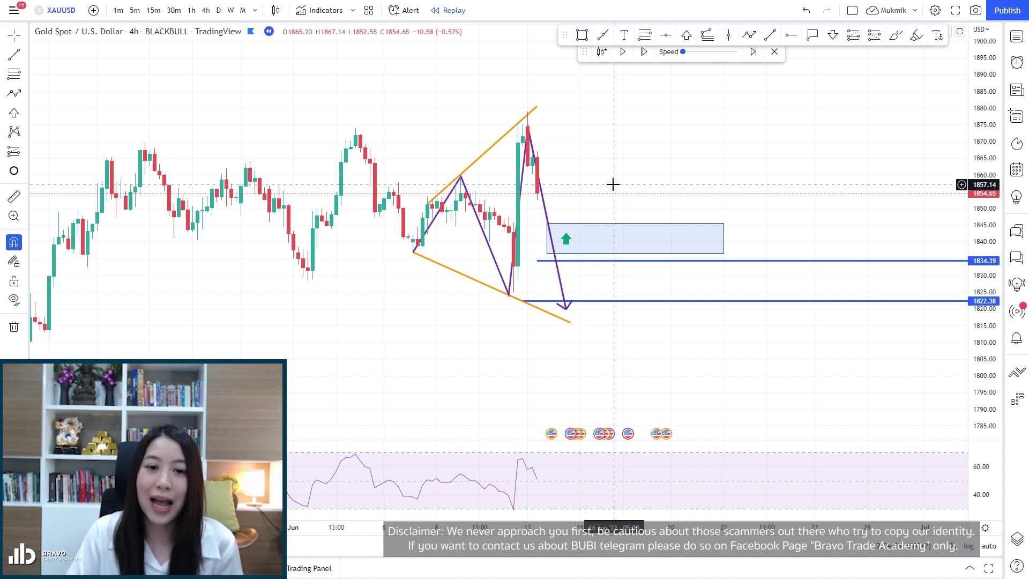
# Step: Pan the chart and dismiss the chart context menu twice without changes
pyautogui.moveTo(614, 181); pyautogui.dragTo(602, 202)
pyautogui.rightClick(602, 205)
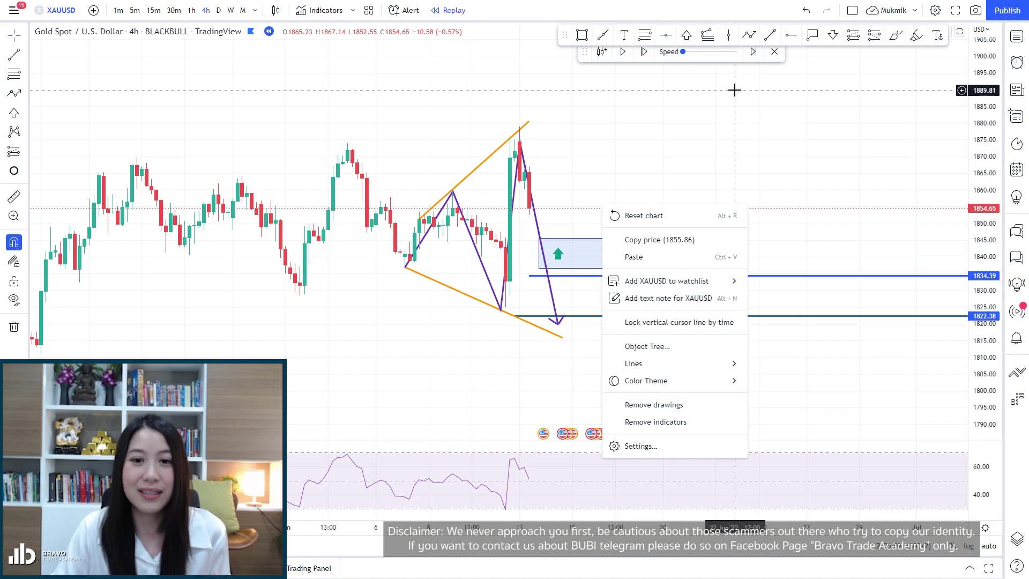
pyautogui.click(721, 124)
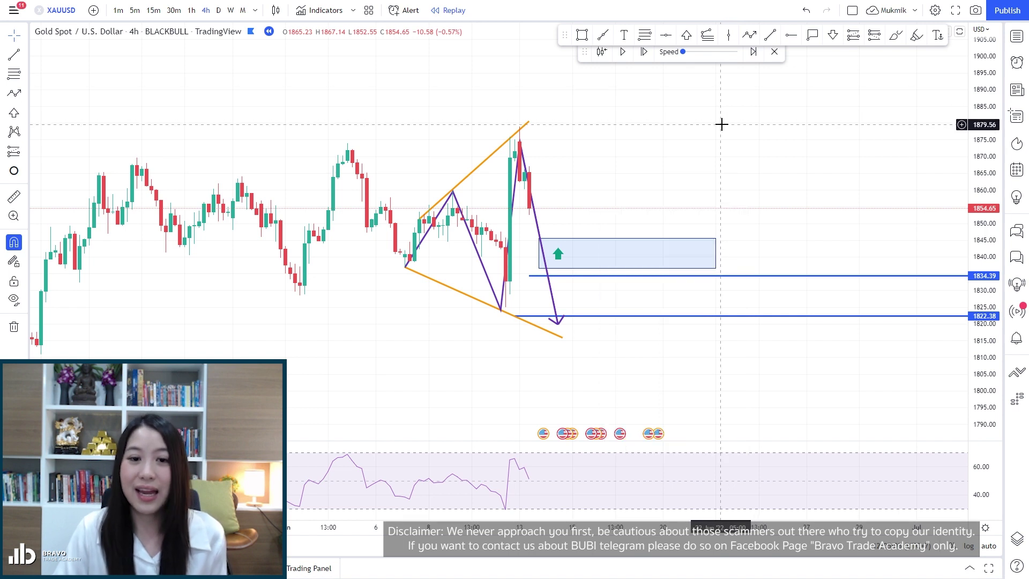
pyautogui.rightClick(681, 166)
pyautogui.click(655, 140)
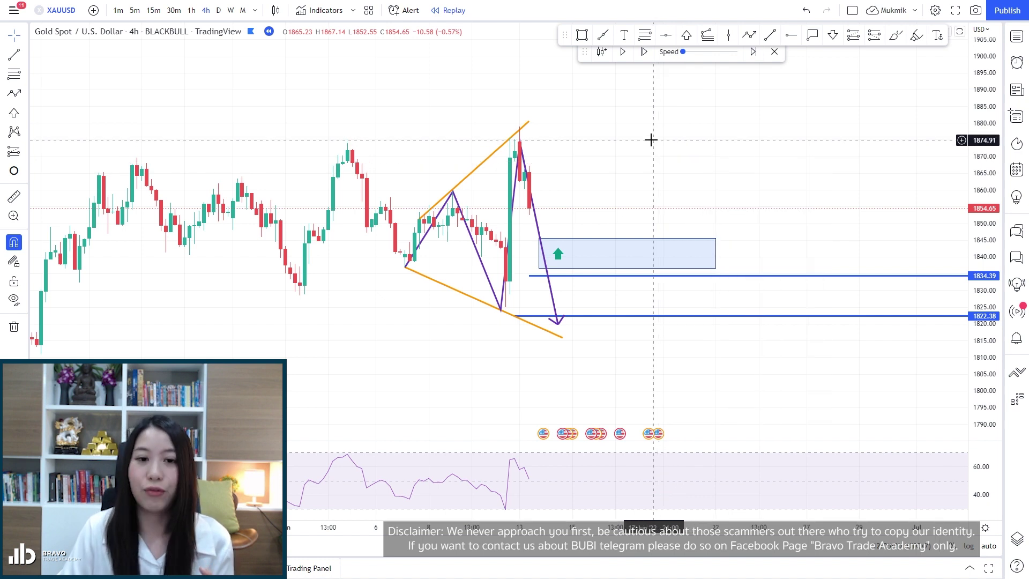
# Step: Advance the replay four bars until price nears 1818.91, then request to exit replay
pyautogui.click(644, 53)
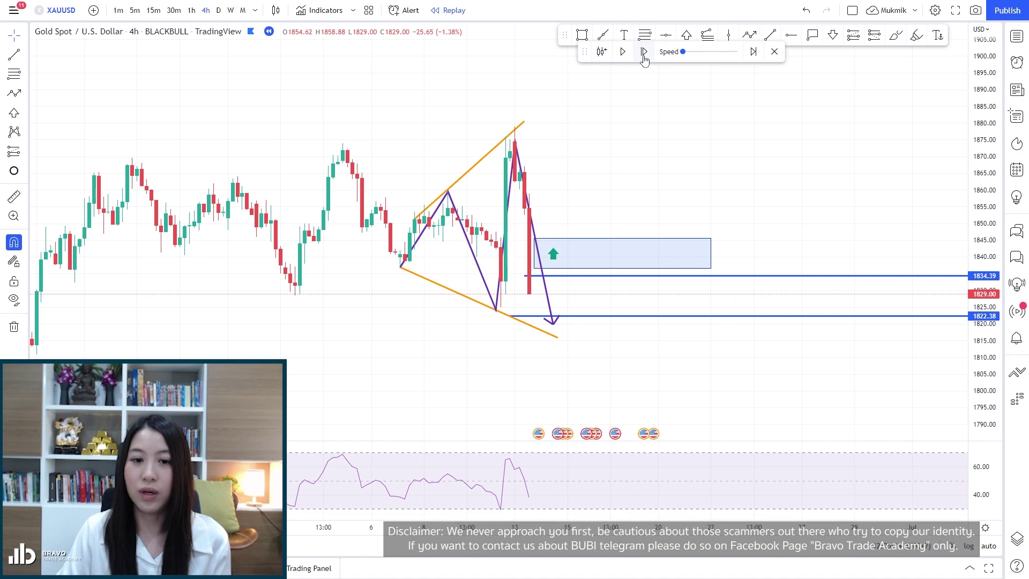
pyautogui.moveTo(602, 159); pyautogui.dragTo(627, 168)
pyautogui.scroll(2, 609, 197)
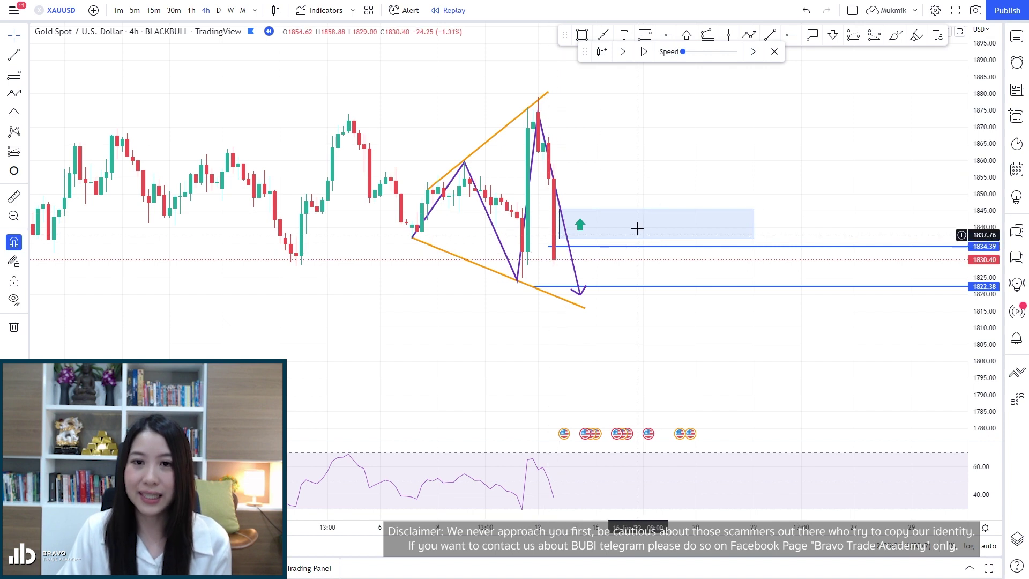
pyautogui.click(644, 59)
pyautogui.click(643, 59)
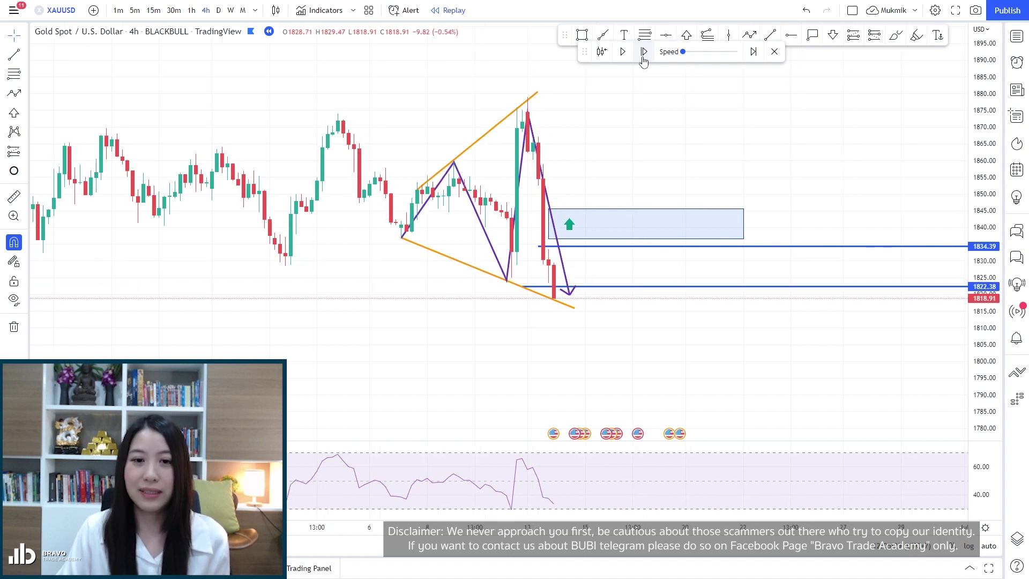
pyautogui.click(643, 59)
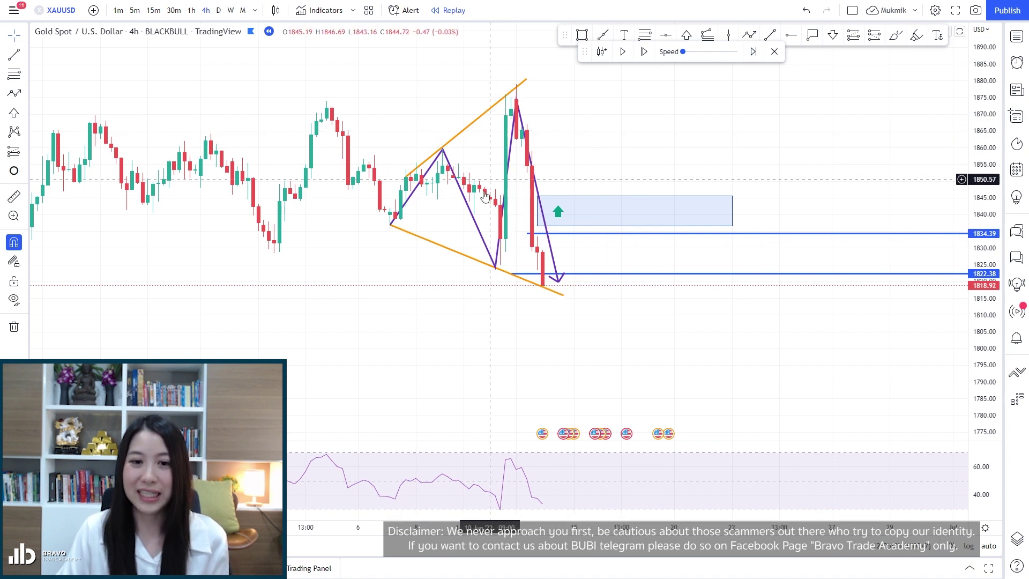
pyautogui.moveTo(600, 153); pyautogui.dragTo(573, 157)
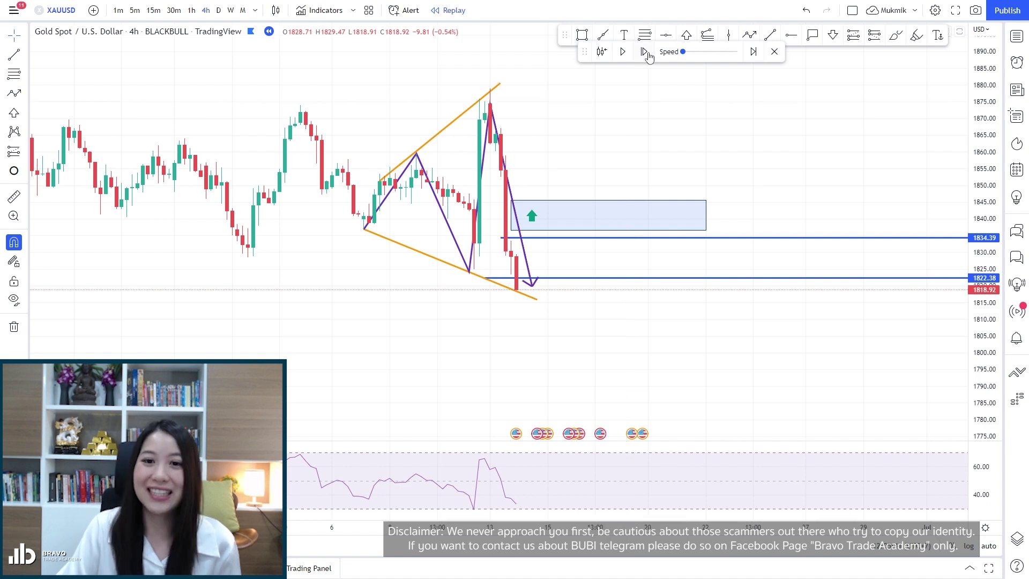
pyautogui.click(775, 52)
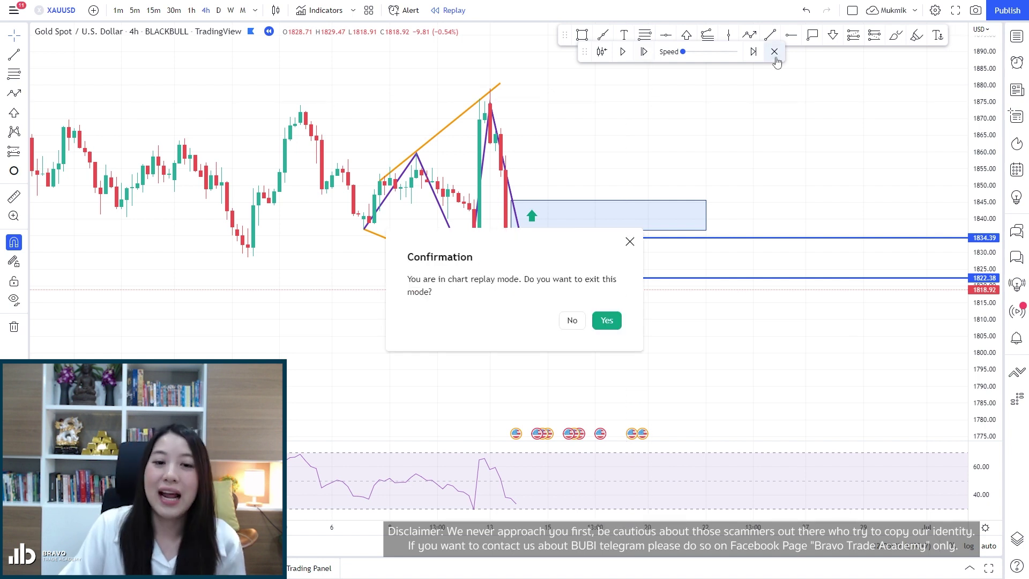
# Step: Exit replay, remove all drawings, switch to the daily interval and rescale prices
pyautogui.click(607, 320)
pyautogui.rightClick(575, 173)
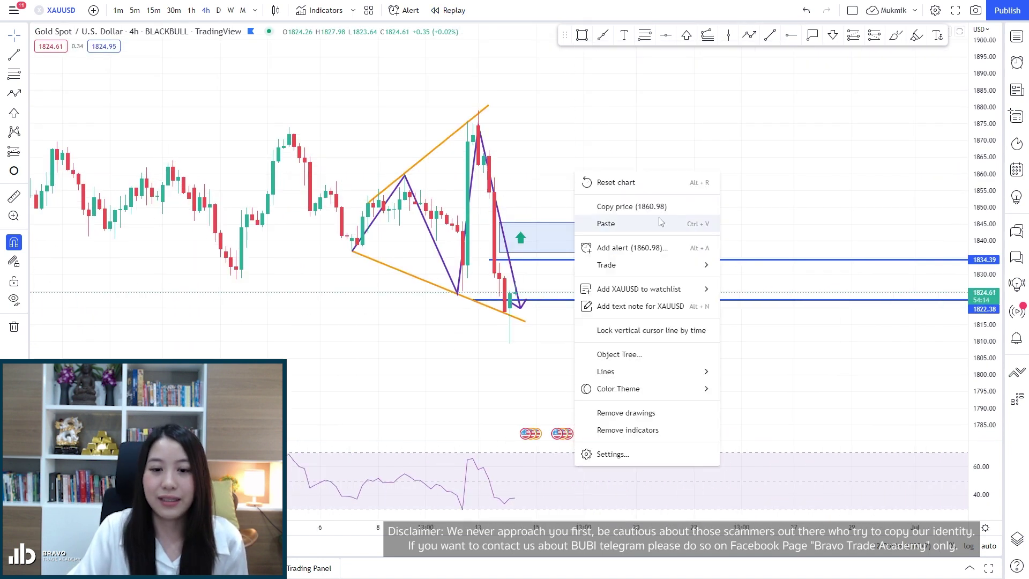
pyautogui.click(626, 412)
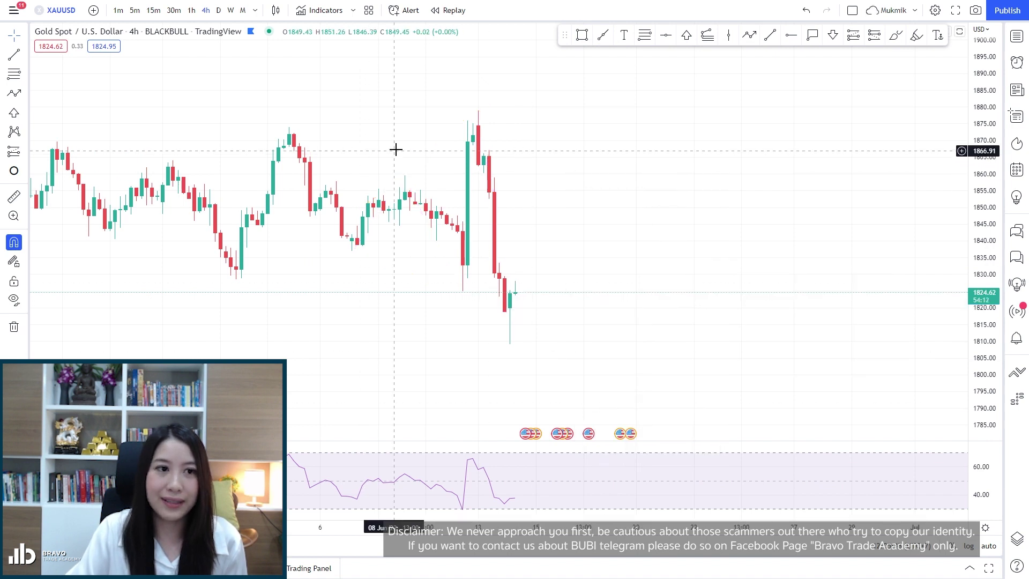
pyautogui.click(218, 10)
pyautogui.moveTo(968, 134); pyautogui.dragTo(968, 177)
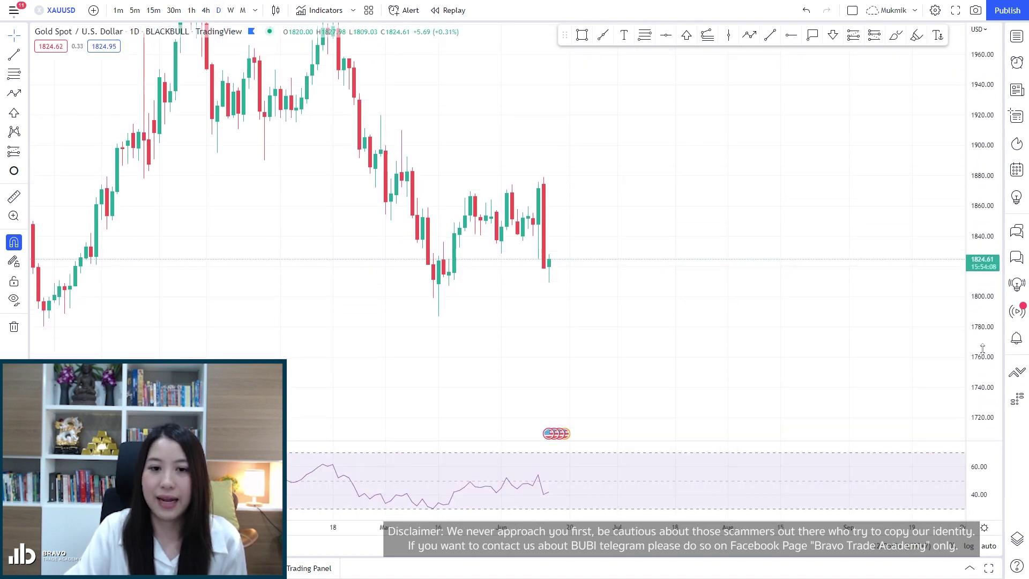
pyautogui.moveTo(823, 334); pyautogui.dragTo(757, 307)
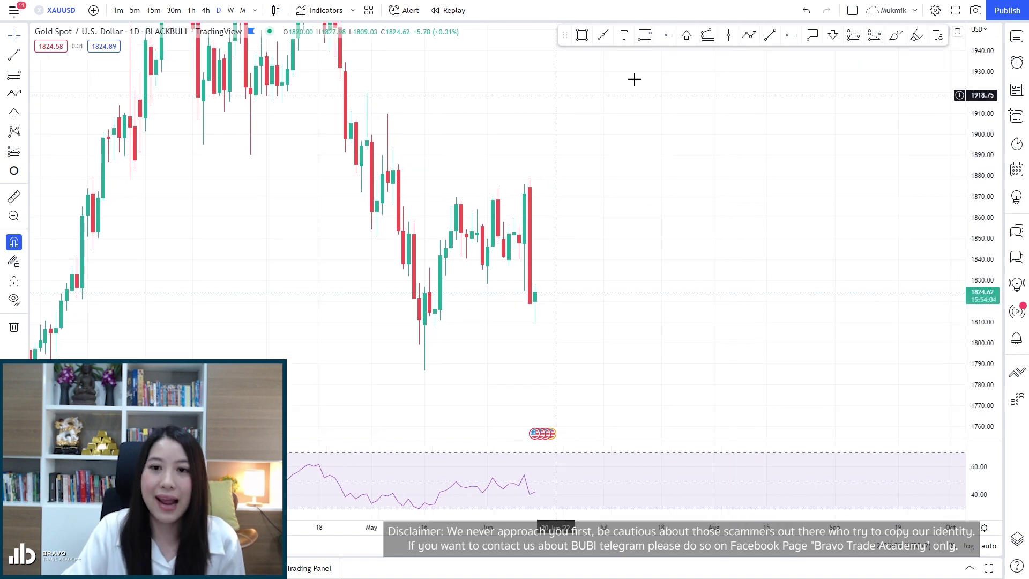
# Step: Draw an upper orange trend line from the swing high and a lower one sloping below the last candle
pyautogui.click(770, 35)
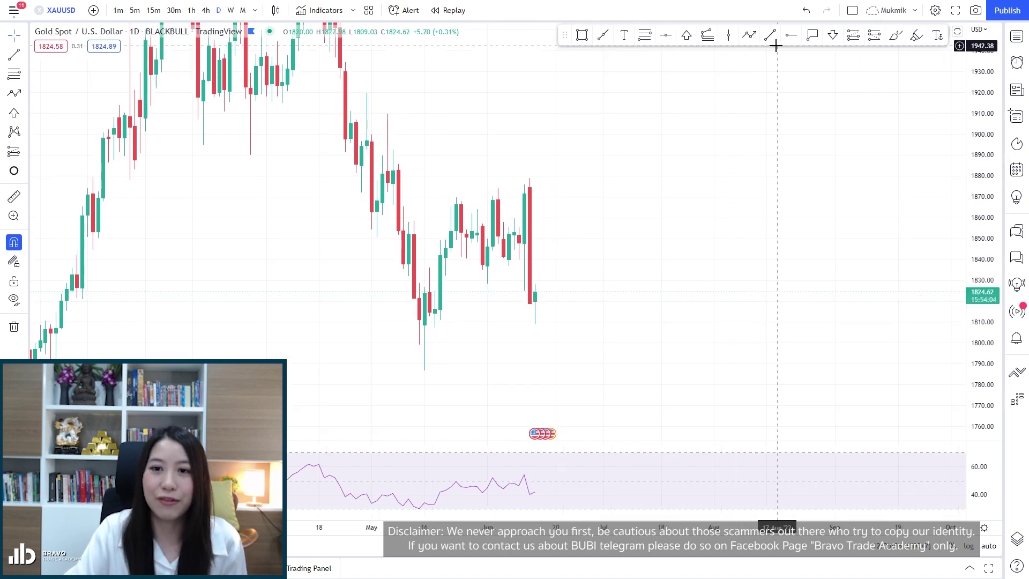
pyautogui.click(429, 217)
pyautogui.click(532, 169)
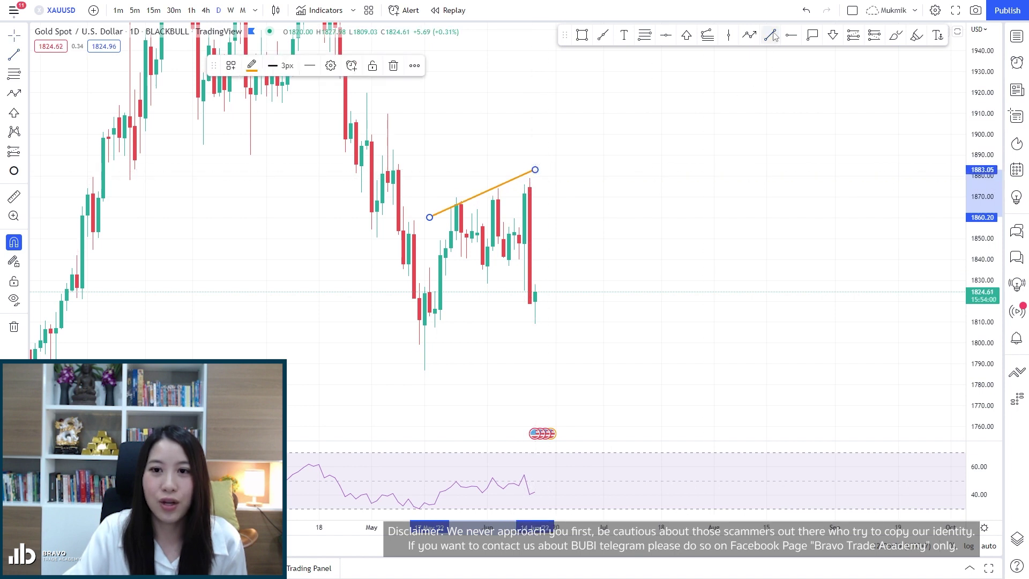
pyautogui.click(446, 271)
pyautogui.click(445, 261)
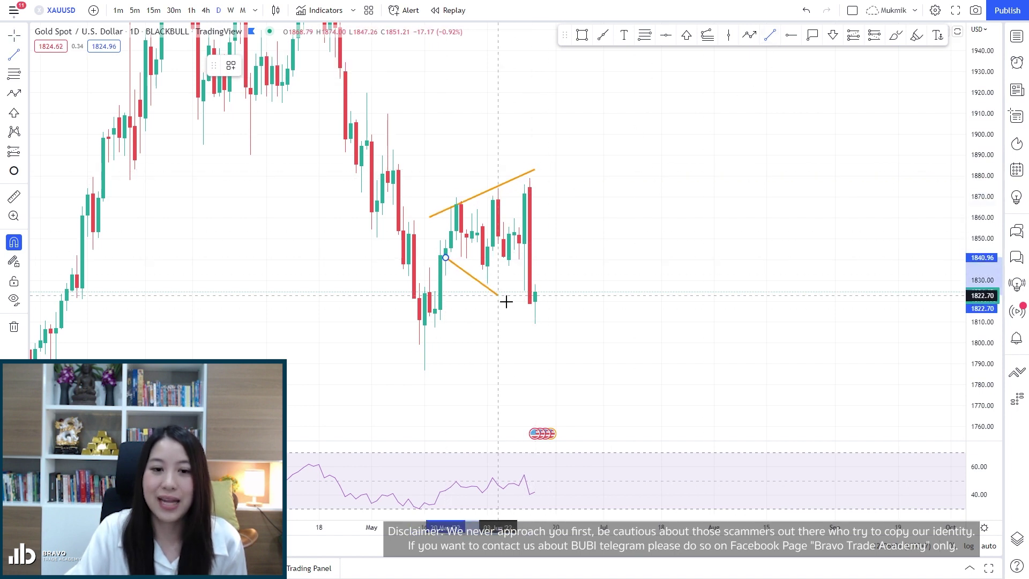
pyautogui.click(535, 322)
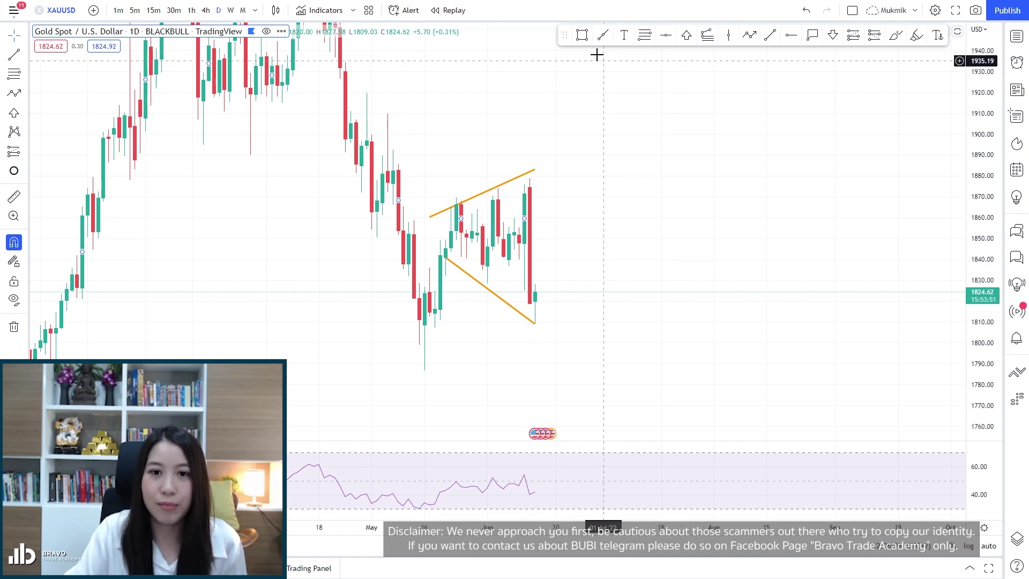
# Step: Draw a box over the recent lows and widen it to the right
pyautogui.click(581, 35)
pyautogui.moveTo(427, 294); pyautogui.dragTo(421, 372)
pyautogui.moveTo(430, 333); pyautogui.dragTo(714, 328)
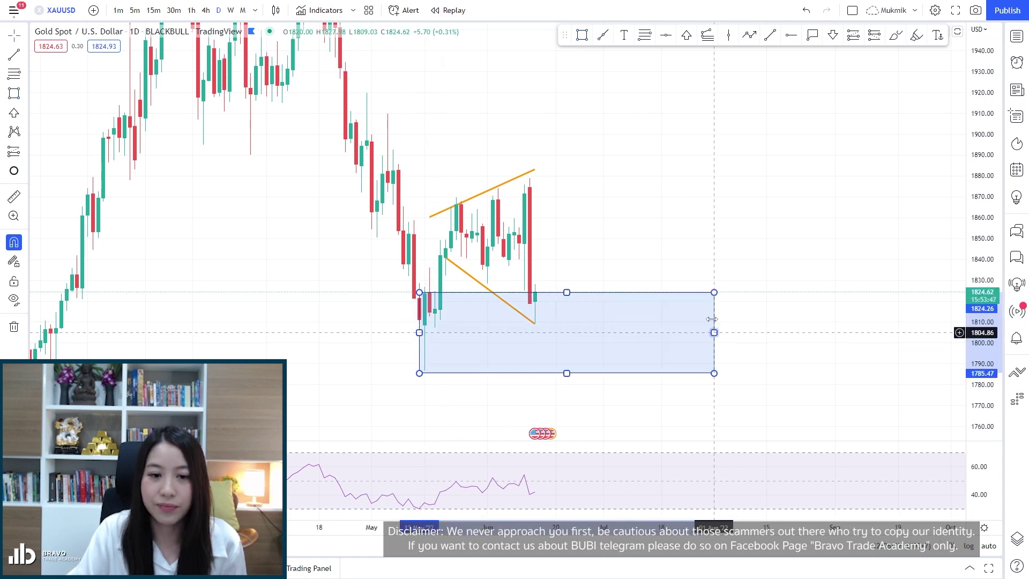
# Step: Draw a second box above the recent highs and restyle it red with a saved template
pyautogui.click(581, 35)
pyautogui.moveTo(385, 114)
pyautogui.mouseDown()
pyautogui.moveTo(382, 183)
pyautogui.moveTo(416, 148)
pyautogui.moveTo(794, 156)
pyautogui.mouseUp()
pyautogui.rightClick(793, 155)
pyautogui.moveTo(825, 163)
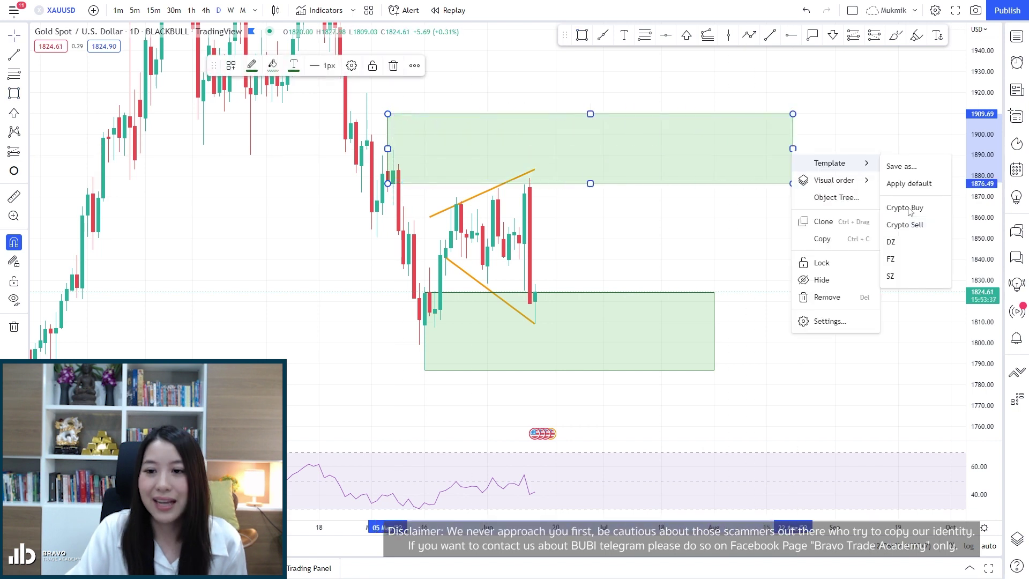
pyautogui.click(915, 276)
# Step: Extend the green box's left edge further left, then select the red box
pyautogui.click(451, 330)
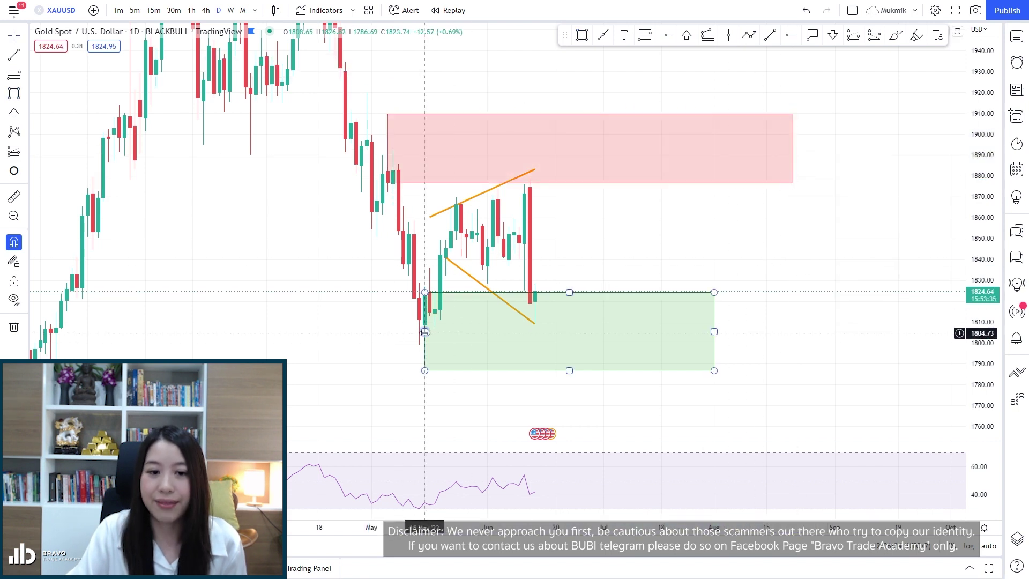
pyautogui.moveTo(424, 331); pyautogui.dragTo(403, 331)
pyautogui.click(572, 259)
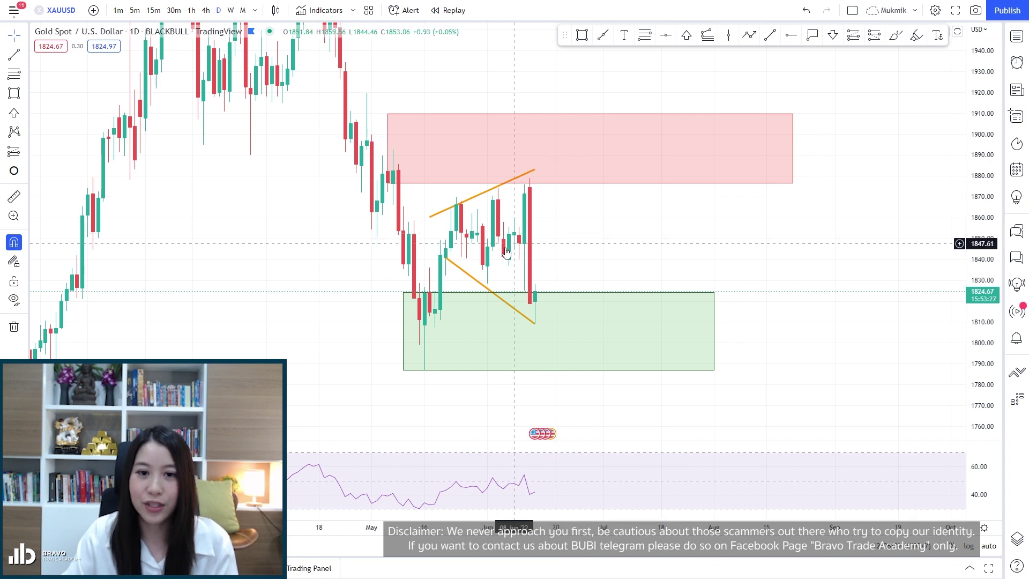
pyautogui.click(531, 185)
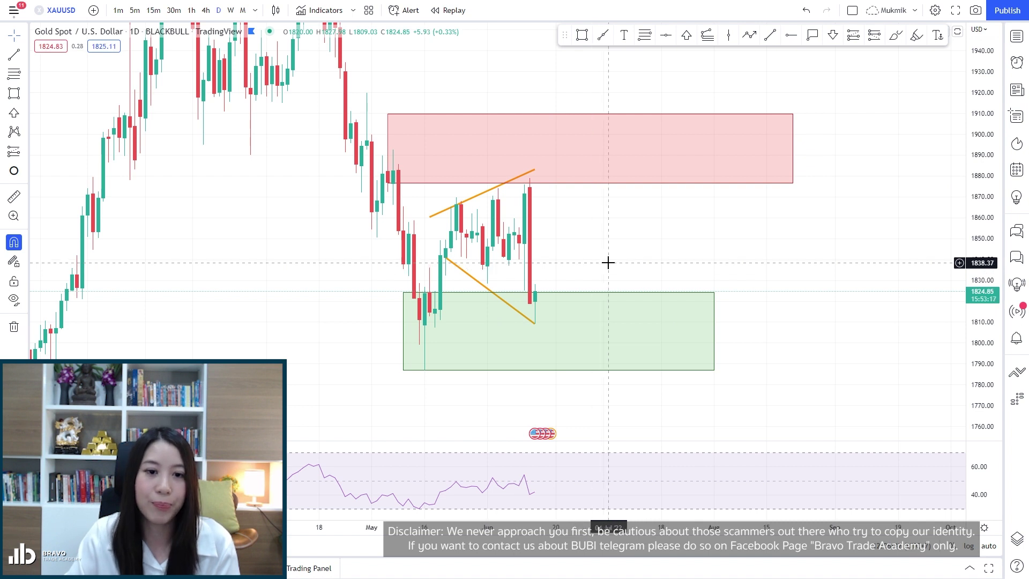
pyautogui.moveTo(604, 262); pyautogui.dragTo(607, 246)
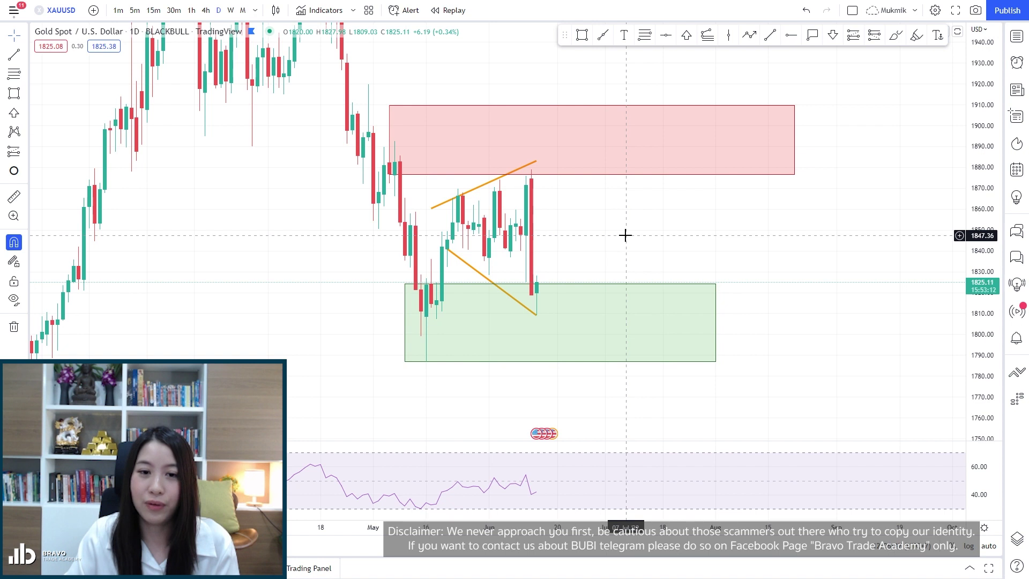
pyautogui.moveTo(625, 235); pyautogui.dragTo(629, 221)
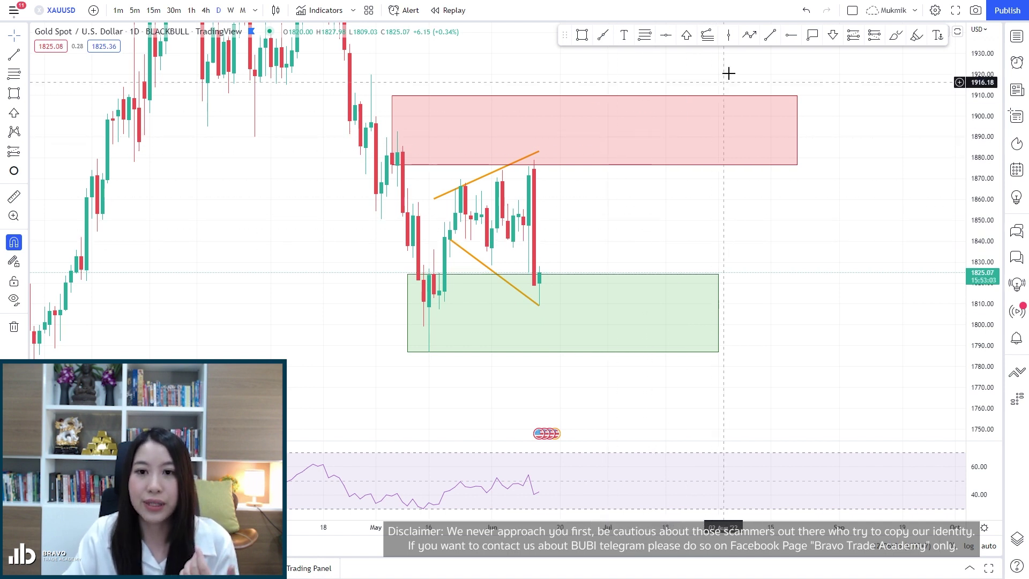
# Step: Draw a bullish purple path from the red candle's high via 1862, 1835 and 1870 past the red zone
pyautogui.click(750, 35)
pyautogui.click(534, 160)
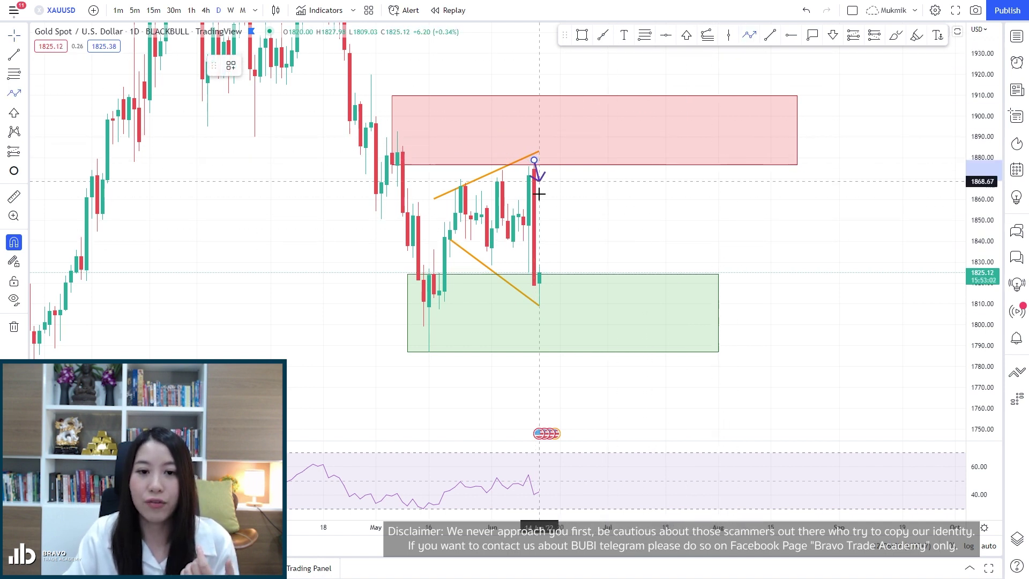
pyautogui.click(555, 278)
pyautogui.click(576, 194)
pyautogui.click(591, 250)
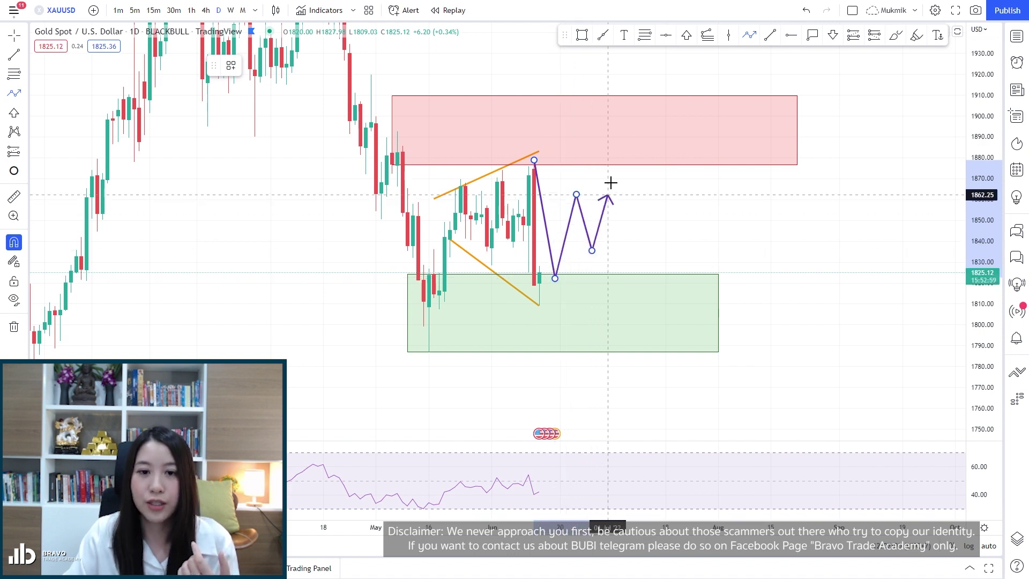
pyautogui.click(629, 123)
pyautogui.click(660, 176)
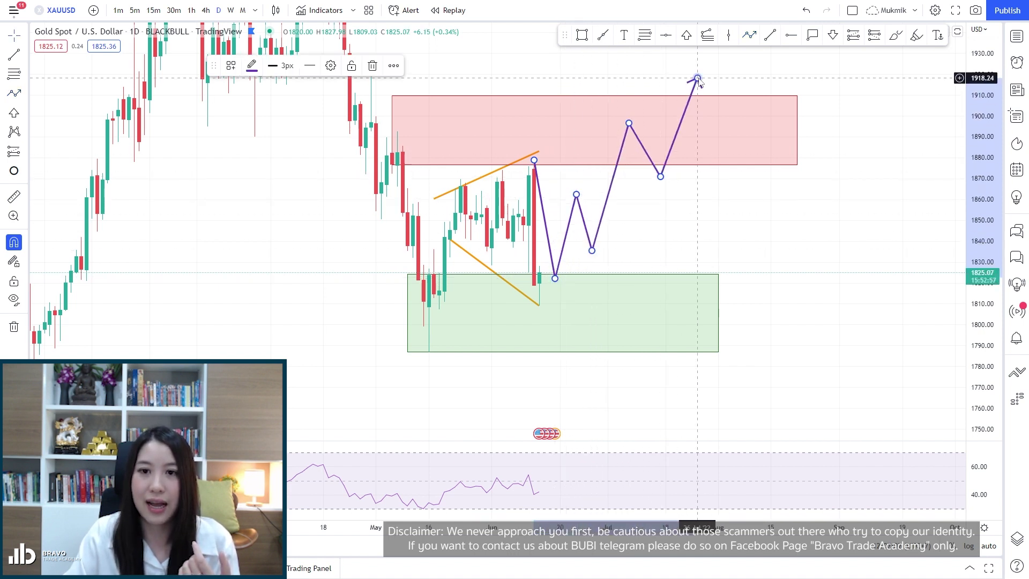
pyautogui.doubleClick(698, 78)
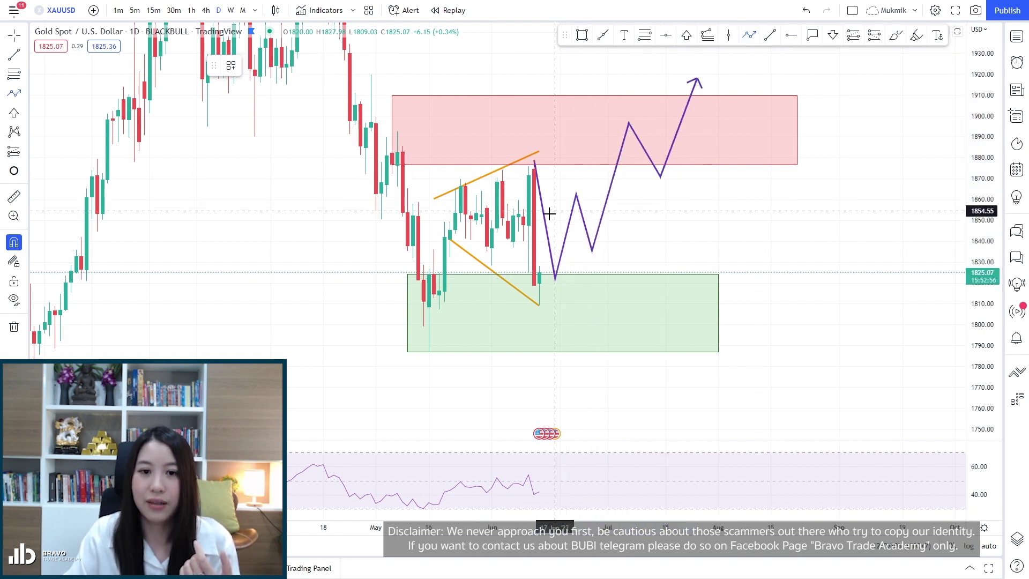
# Step: Branch a bearish path through the green zone, a 1827 bounce, then below the zone
pyautogui.click(603, 211)
pyautogui.click(650, 320)
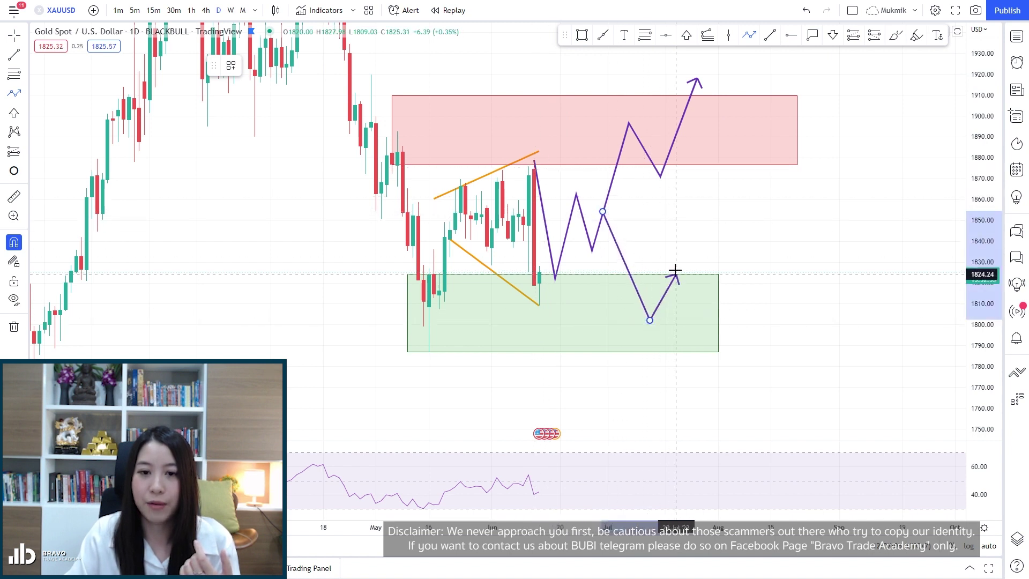
pyautogui.click(676, 262)
pyautogui.doubleClick(723, 399)
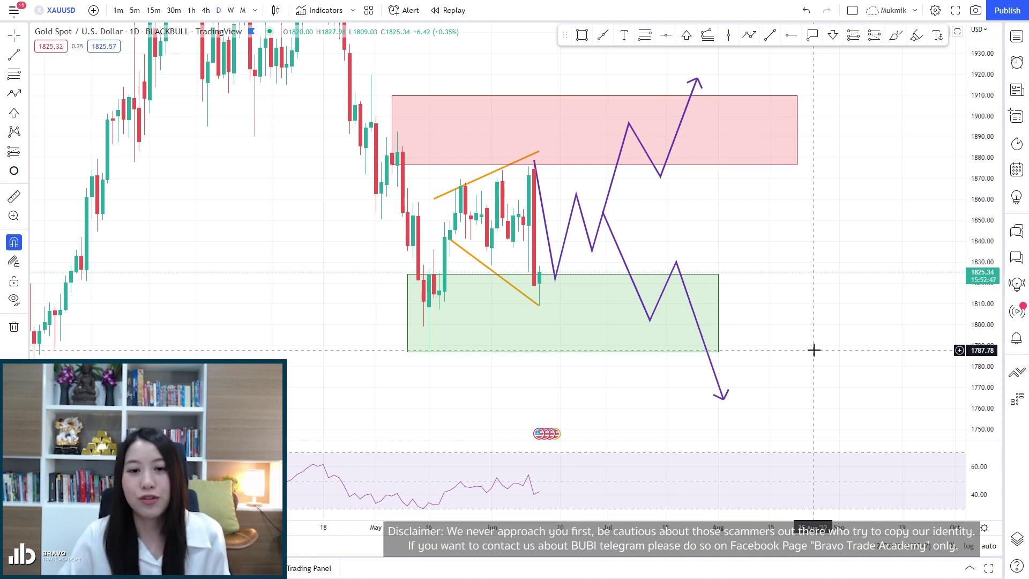
# Step: Delete the bearish purple path and select the remaining one
pyautogui.click(677, 268)
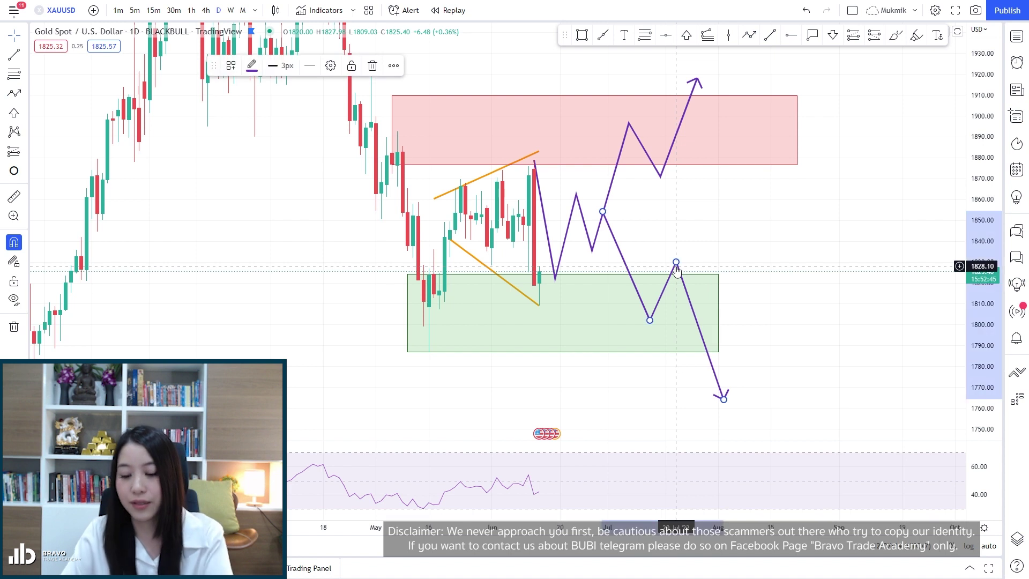
pyautogui.press('Delete')
pyautogui.click(603, 211)
# Step: Delete the remaining purple paths and both orange trend lines
pyautogui.press('Delete')
pyautogui.click(493, 172)
pyautogui.press('Delete')
pyautogui.click(479, 263)
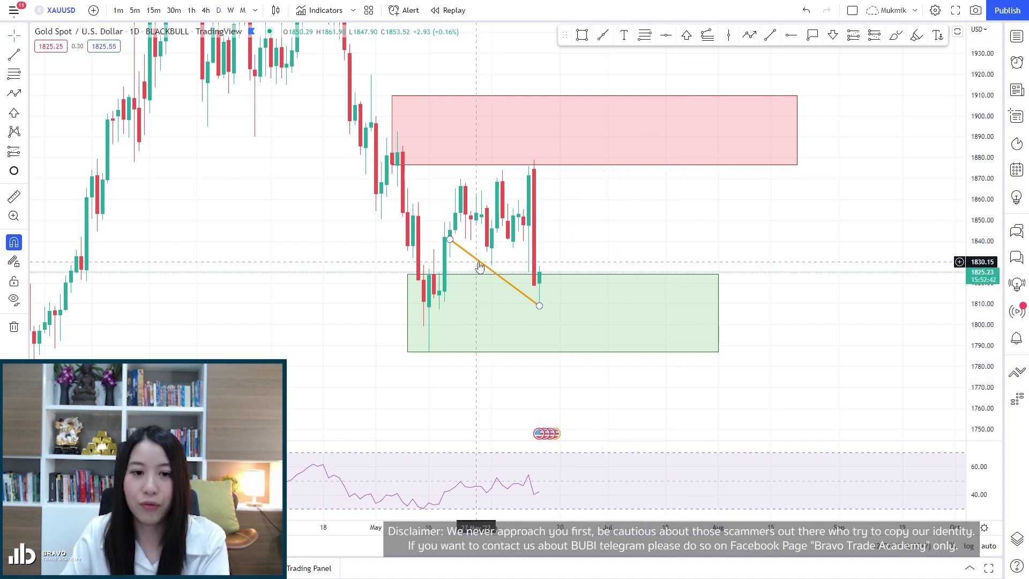
pyautogui.press('Delete')
# Step: Switch the chart to the 4h timeframe and shift the view upward
pyautogui.click(205, 10)
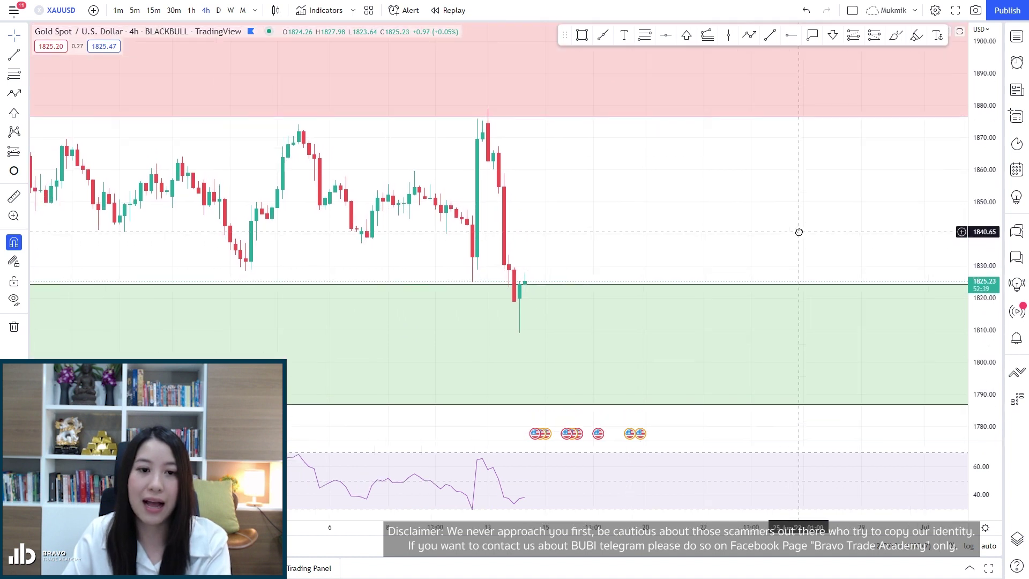
pyautogui.moveTo(595, 227); pyautogui.dragTo(559, 202)
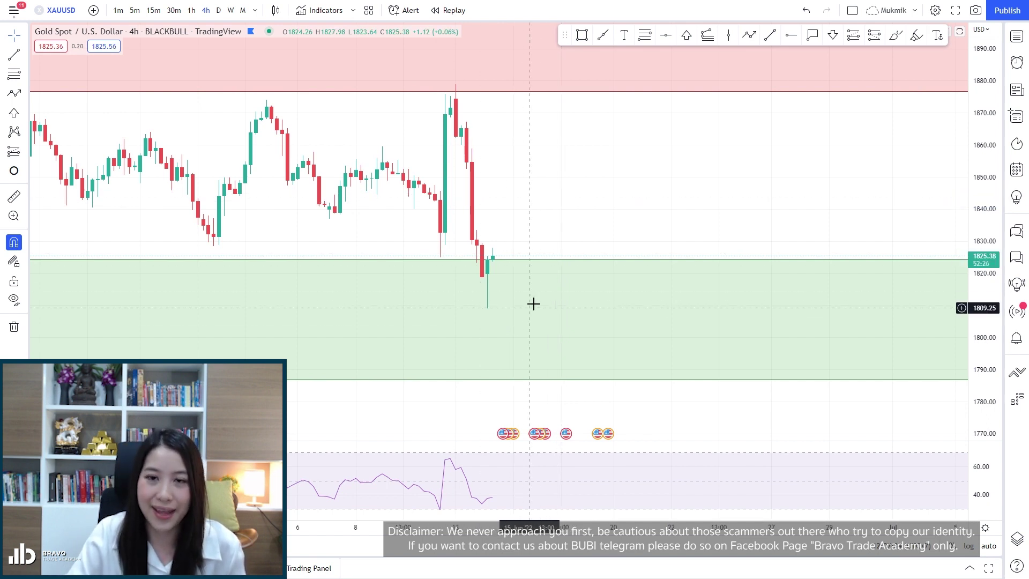
pyautogui.click(750, 35)
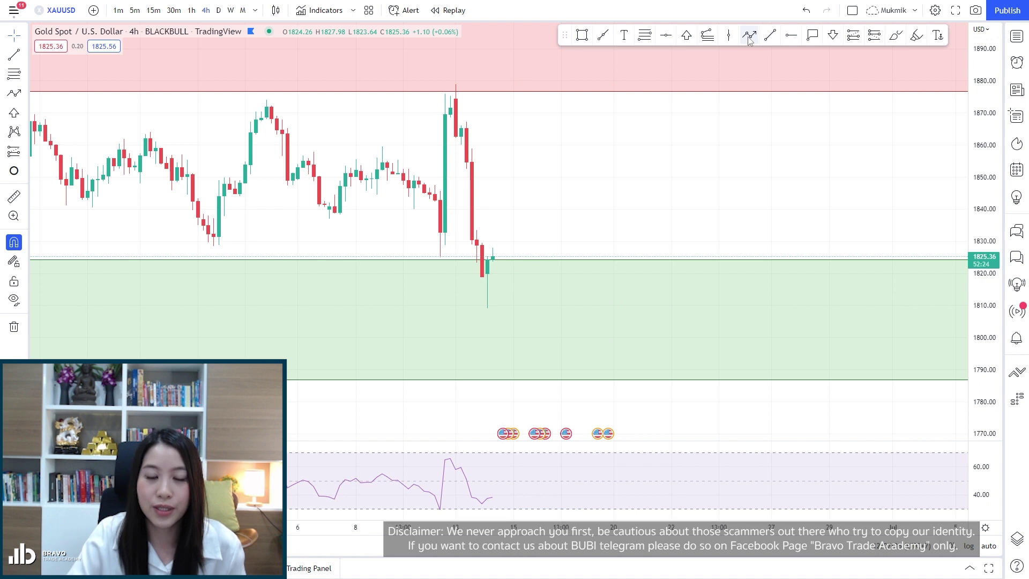
# Step: Draw a purple W path through lows near 1800 and 1805, ending in an upward arrow near 1848
pyautogui.click(472, 239)
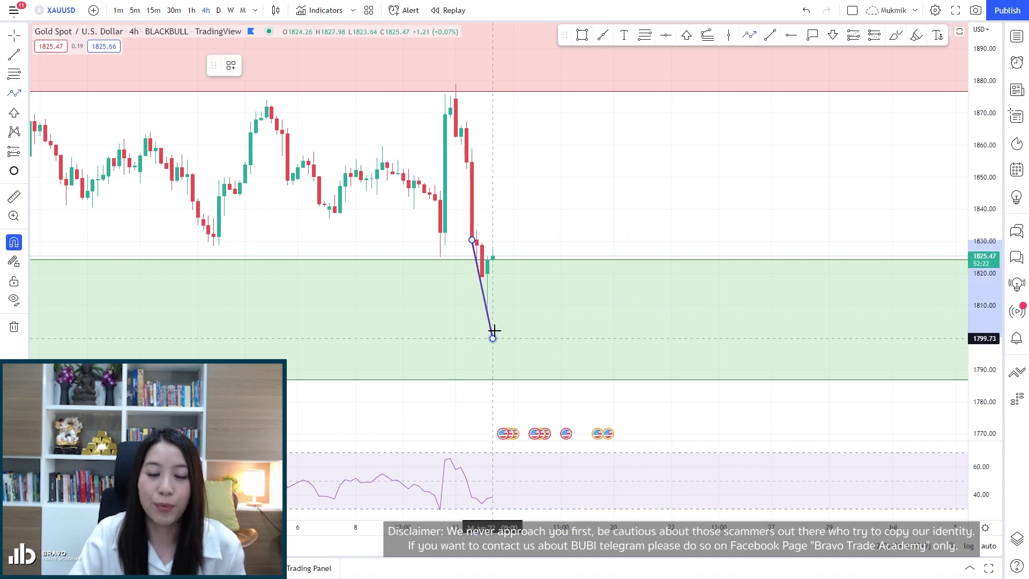
pyautogui.click(493, 338)
pyautogui.click(534, 234)
pyautogui.click(561, 378)
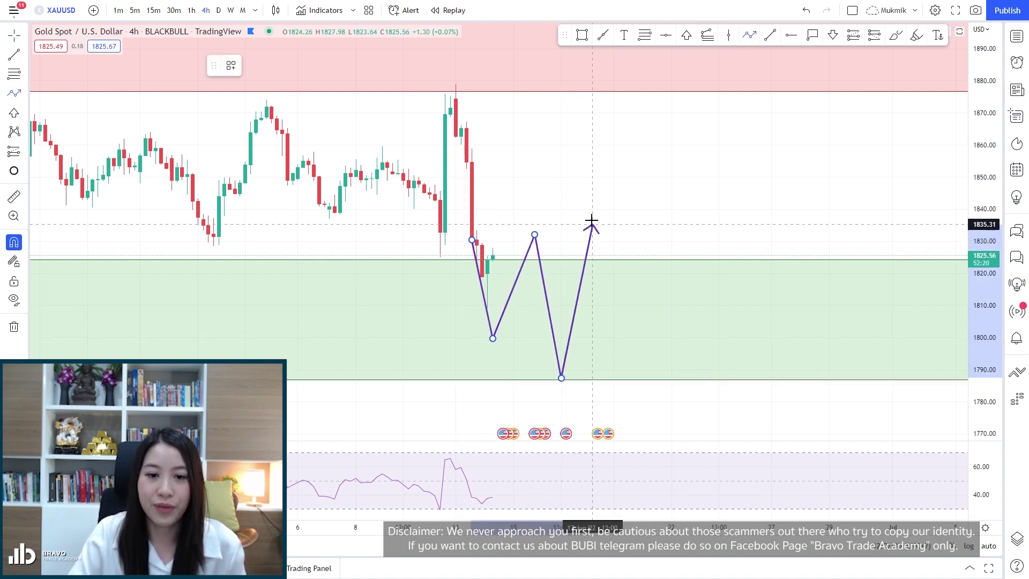
pyautogui.click(593, 218)
pyautogui.click(614, 321)
pyautogui.doubleClick(651, 184)
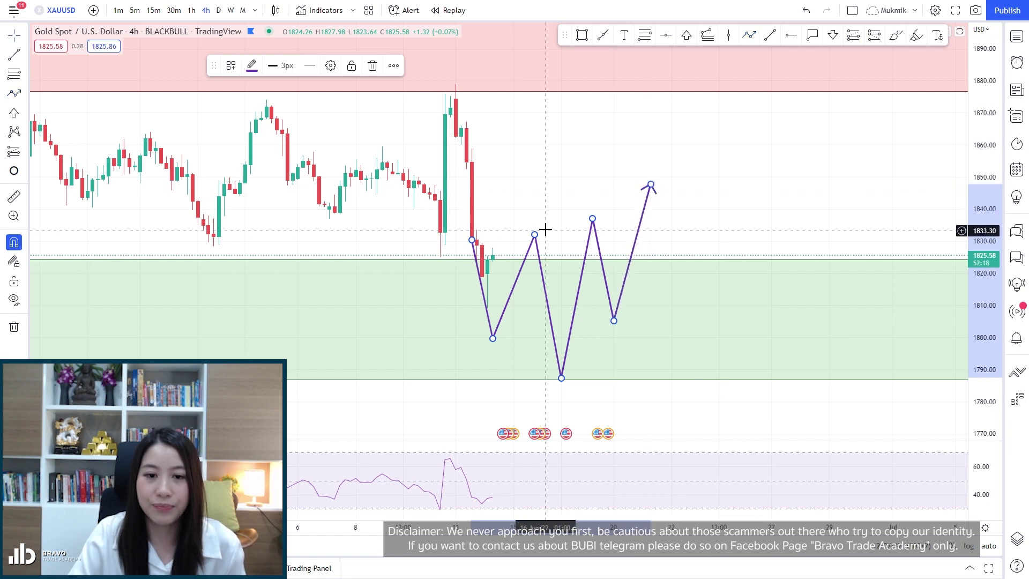
# Step: Lower the path's first bounce to about 1820 and its middle peak to about 1830
pyautogui.moveTo(534, 234); pyautogui.dragTo(524, 273)
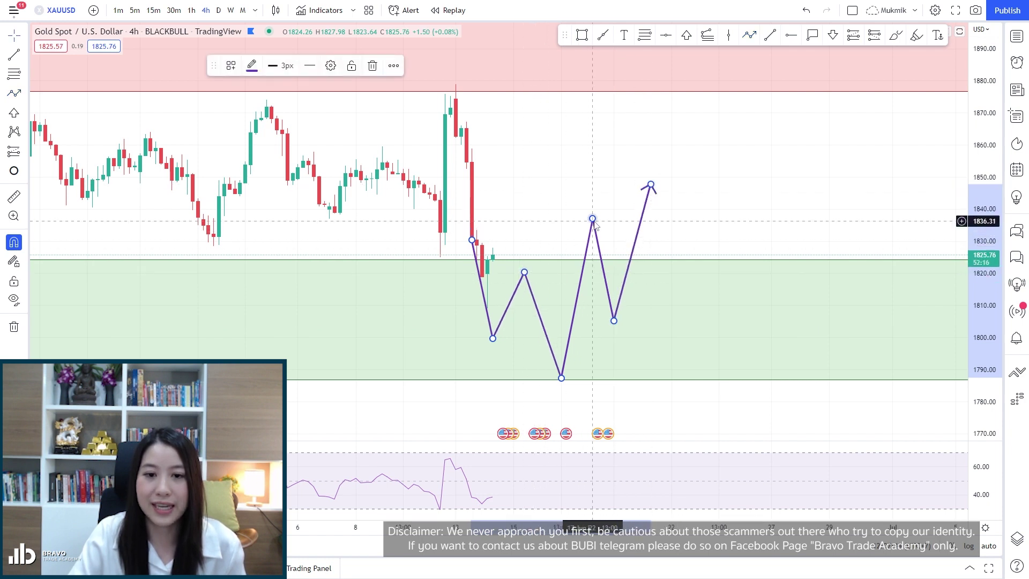
pyautogui.moveTo(592, 218); pyautogui.dragTo(588, 241)
pyautogui.click(663, 97)
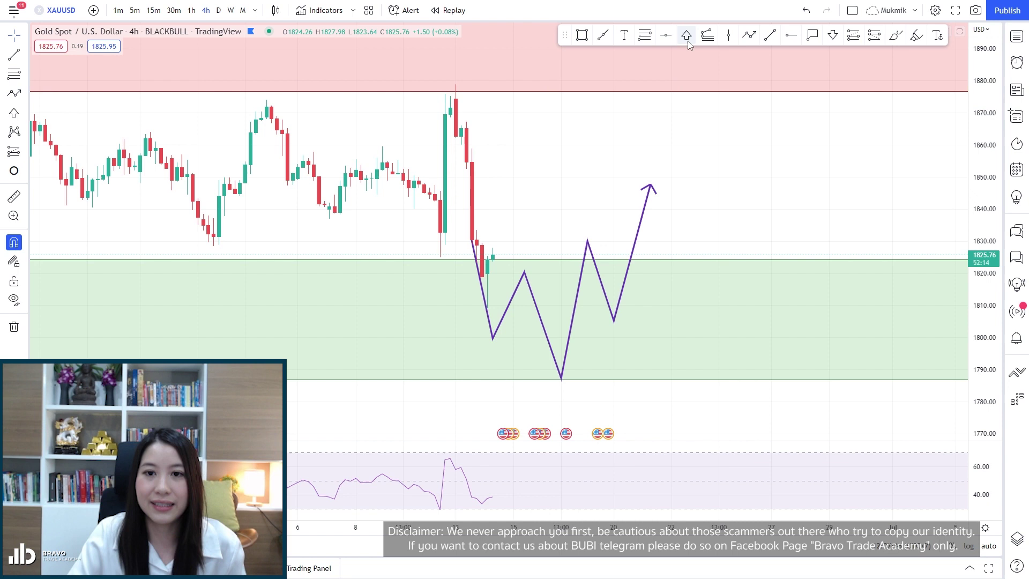
# Step: Place a green up-arrow mark directly beneath the path's final low
pyautogui.click(608, 328)
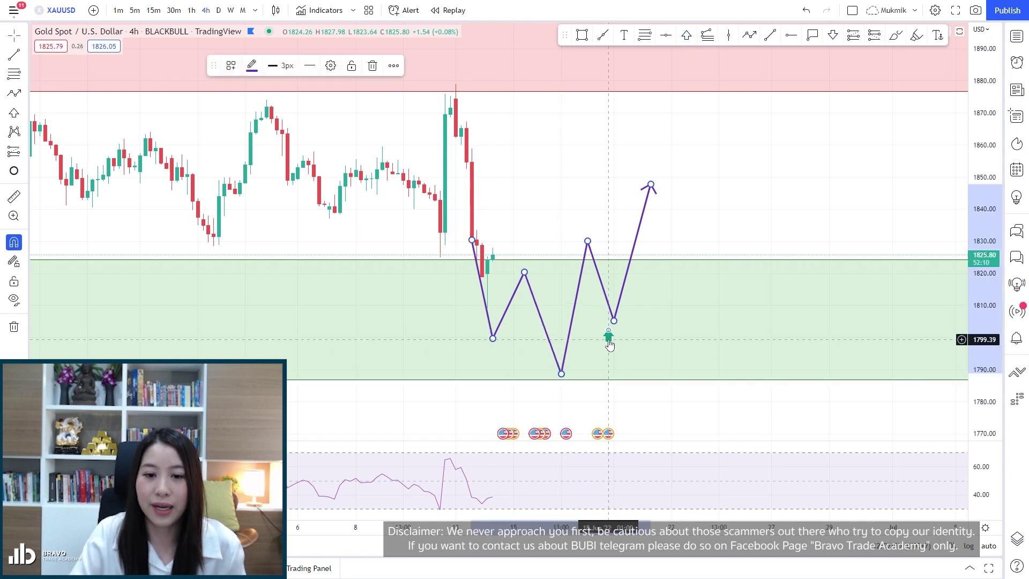
pyautogui.moveTo(607, 338); pyautogui.dragTo(618, 335)
pyautogui.moveTo(728, 189); pyautogui.dragTo(724, 156)
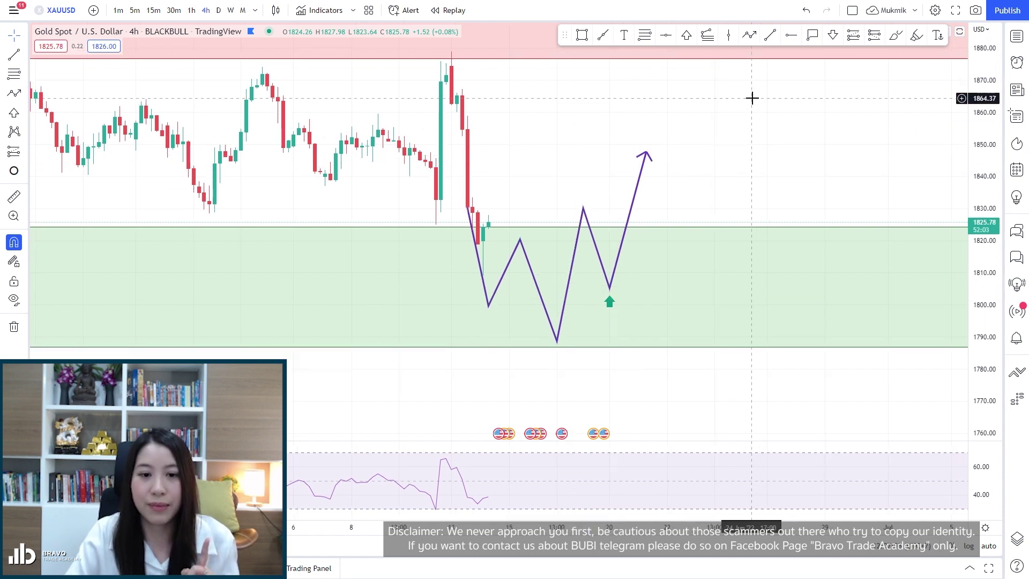
pyautogui.click(895, 35)
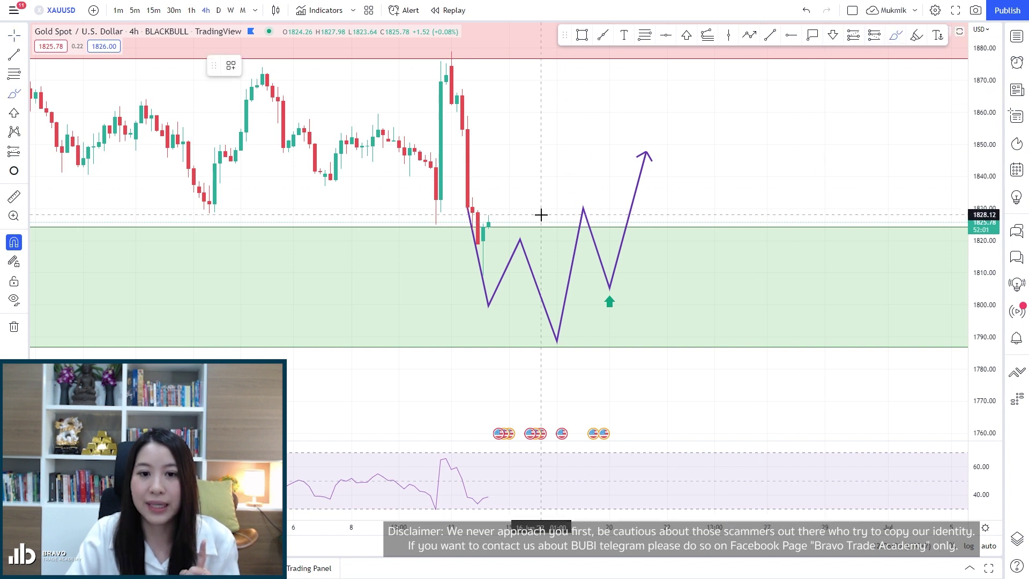
pyautogui.moveTo(597, 212)
pyautogui.mouseDown()
pyautogui.moveTo(586, 199)
pyautogui.moveTo(583, 221)
pyautogui.moveTo(526, 252)
pyautogui.moveTo(523, 236)
pyautogui.mouseUp()
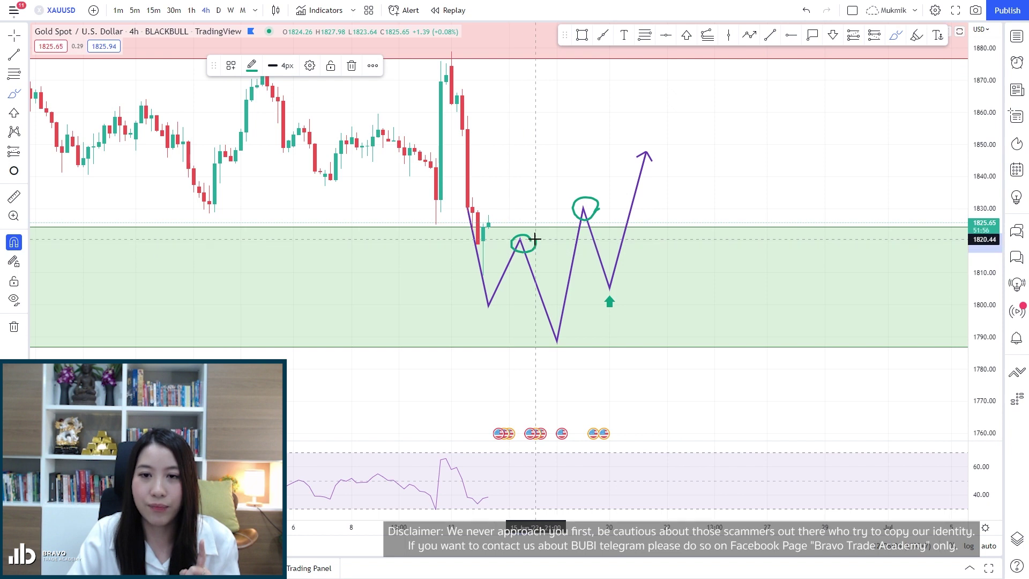
pyautogui.click(770, 34)
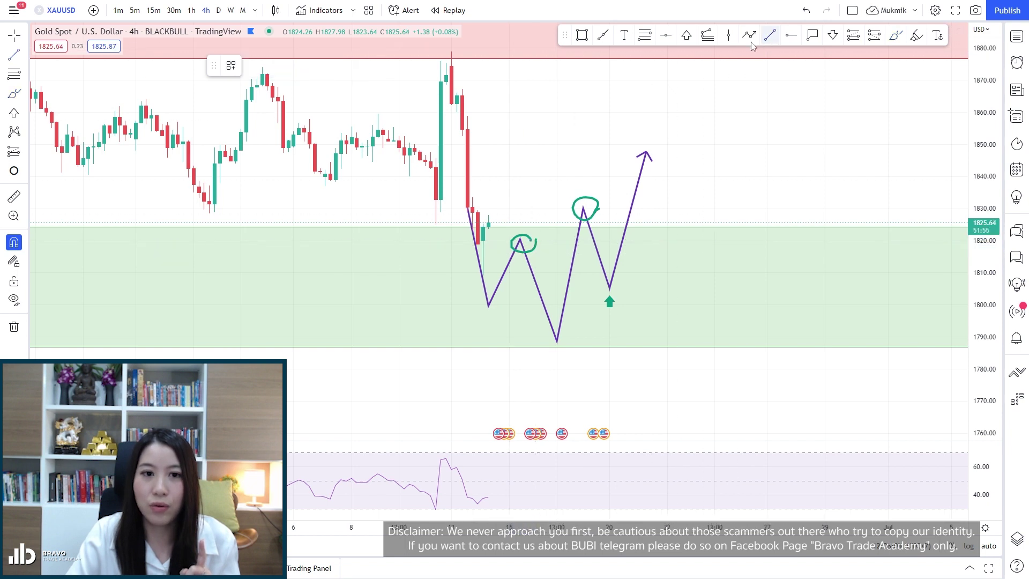
pyautogui.click(451, 52)
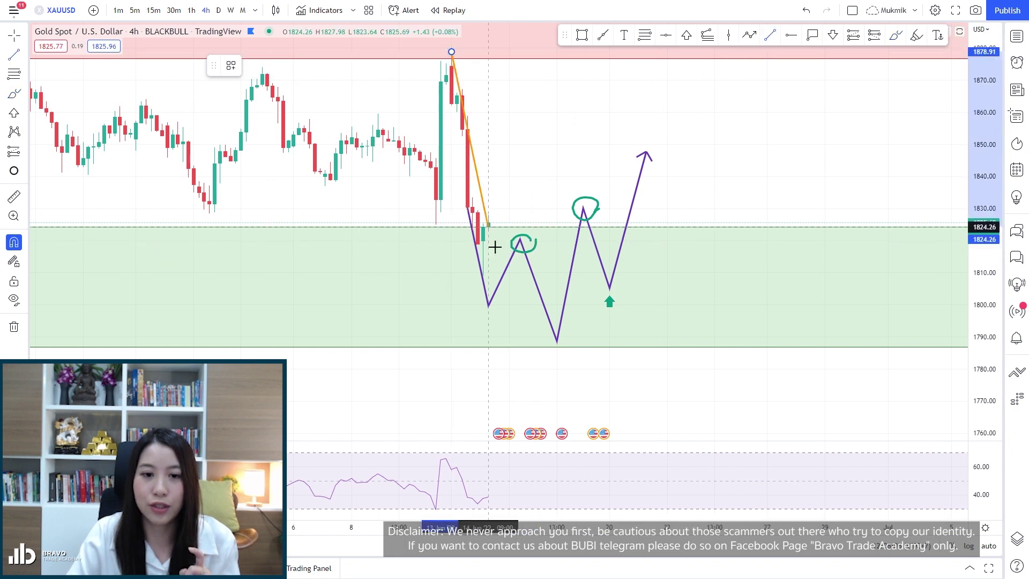
pyautogui.click(573, 371)
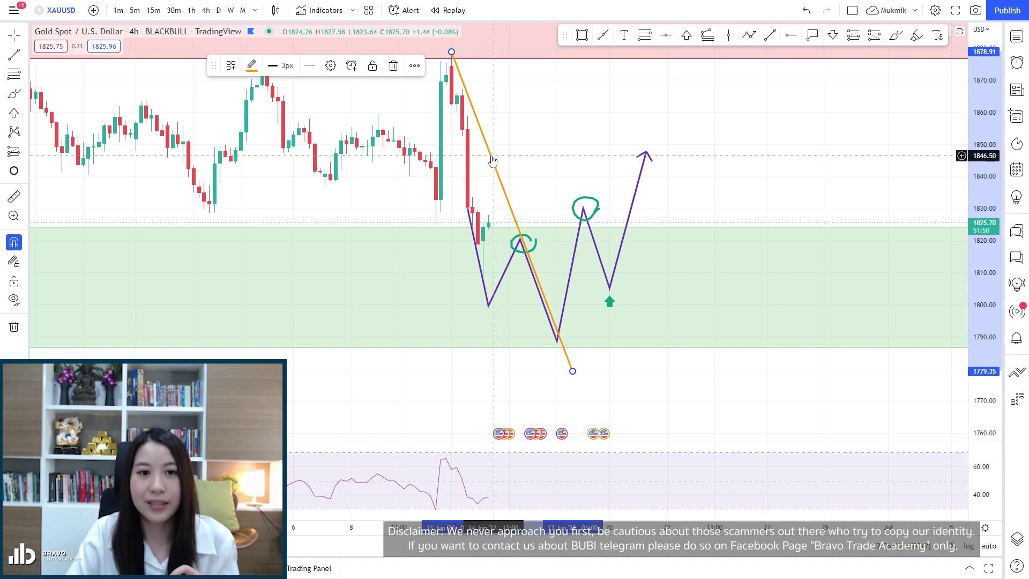
pyautogui.press('Delete')
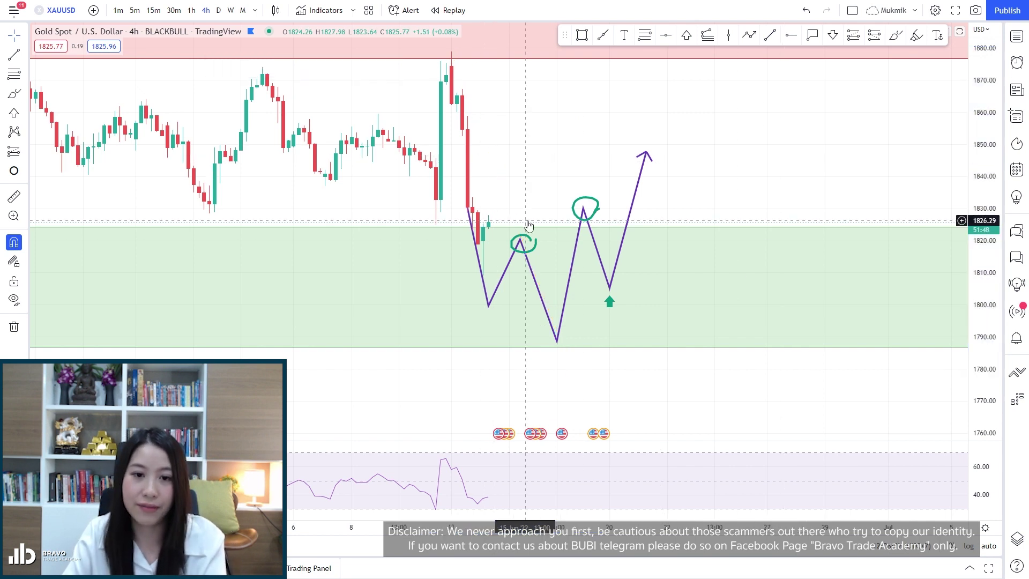
pyautogui.click(529, 243)
pyautogui.press('Delete')
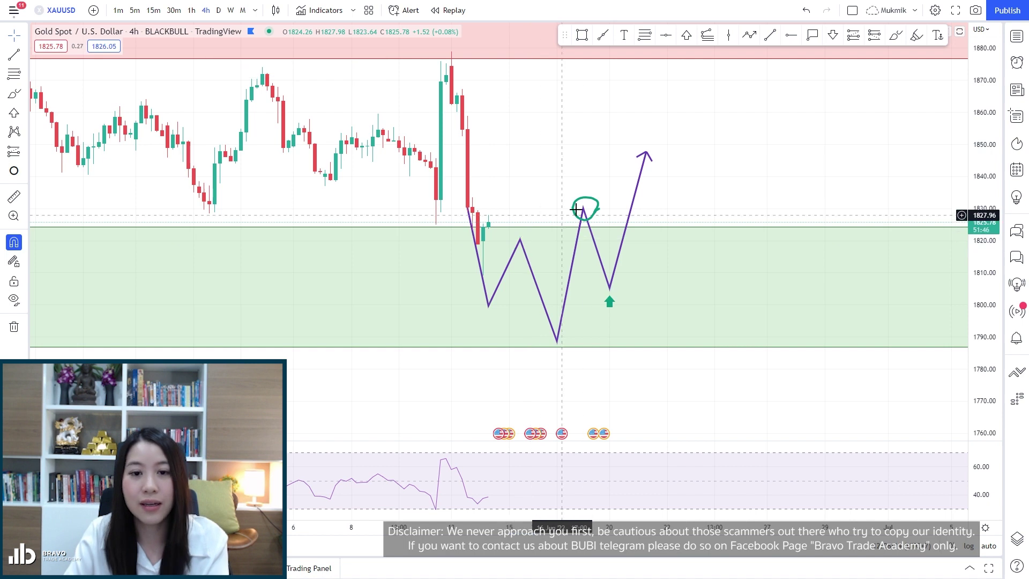
pyautogui.click(597, 207)
pyautogui.press('Delete')
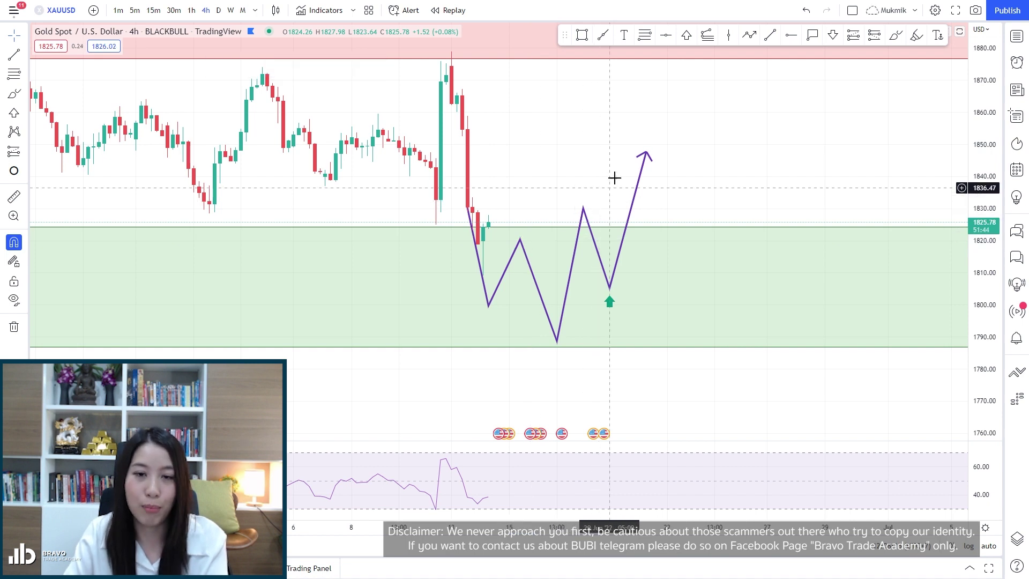
pyautogui.click(611, 306)
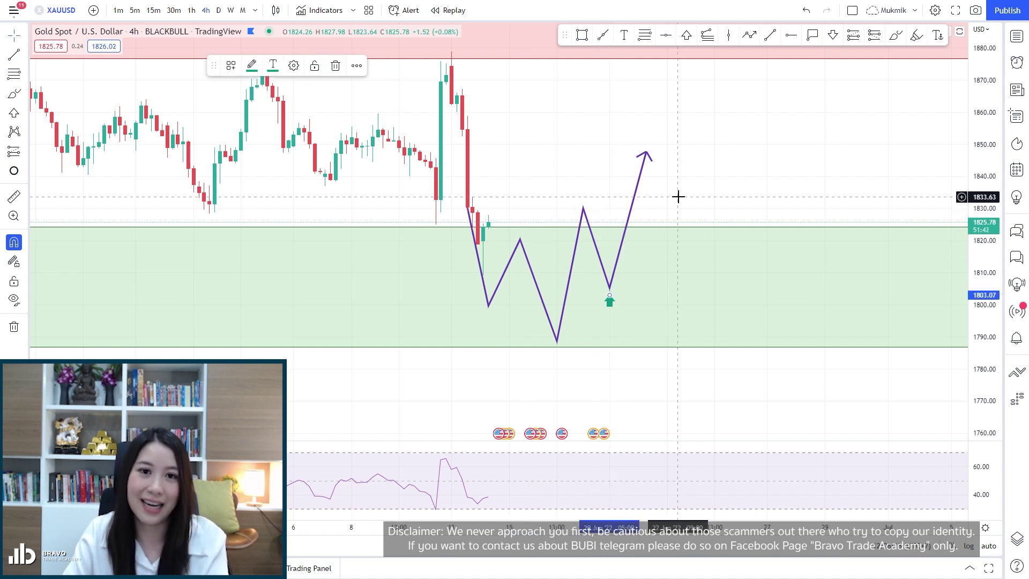
# Step: Start a purple bearish path near the current price, rising to the 1878 high
pyautogui.rightClick(711, 183)
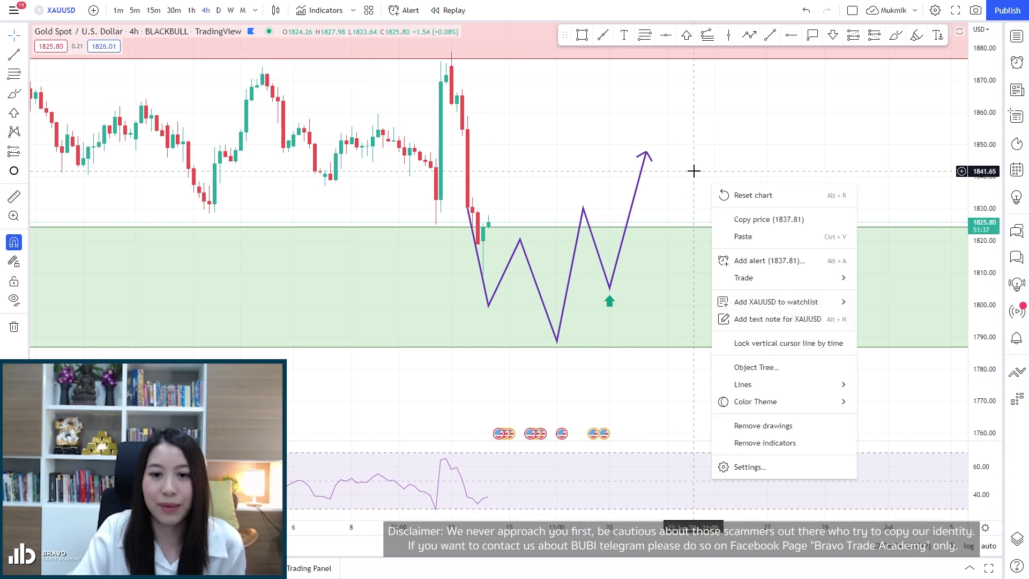
pyautogui.click(715, 167)
pyautogui.hscroll(5, 685, 98)
pyautogui.click(750, 35)
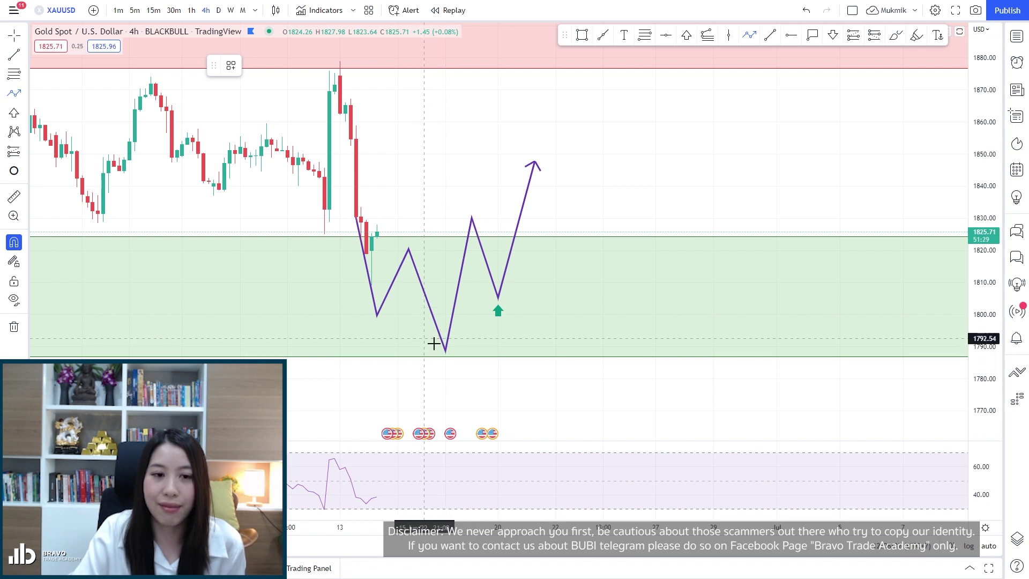
pyautogui.click(572, 232)
pyautogui.click(614, 68)
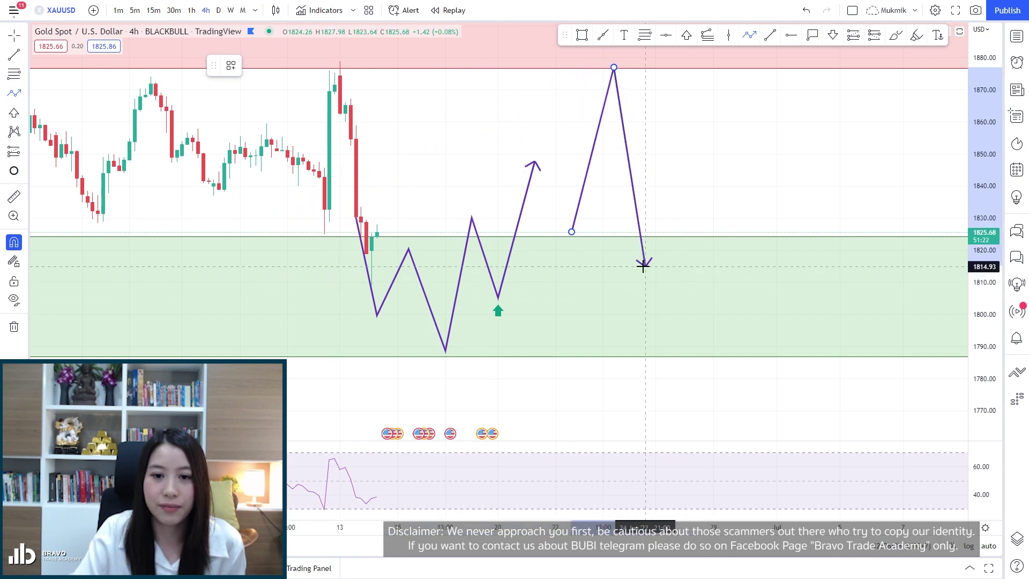
# Step: Zigzag the path down through about 1810, 1825, 1808 and 1813, ending in an arrow near 1780
pyautogui.click(640, 284)
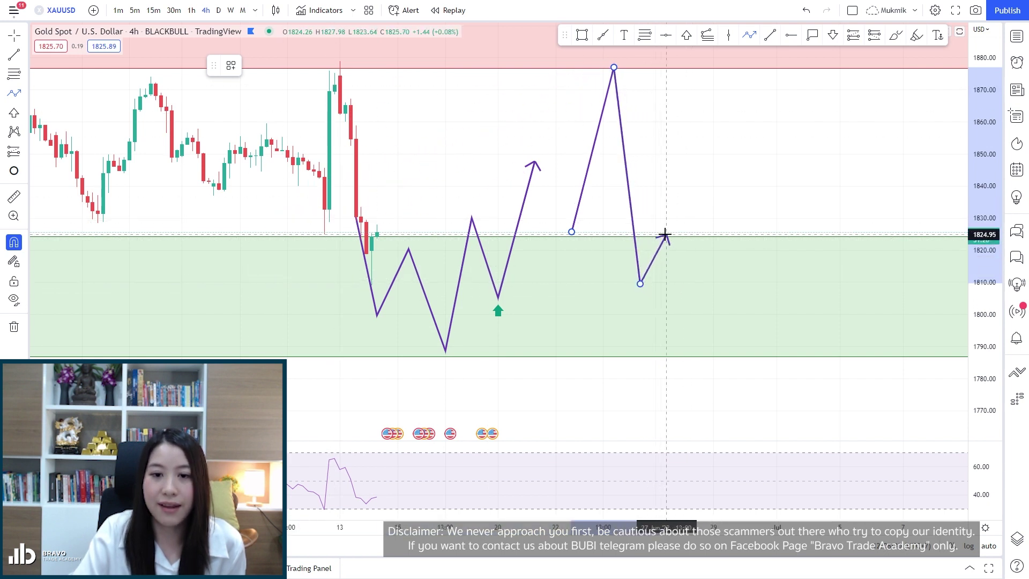
pyautogui.click(666, 234)
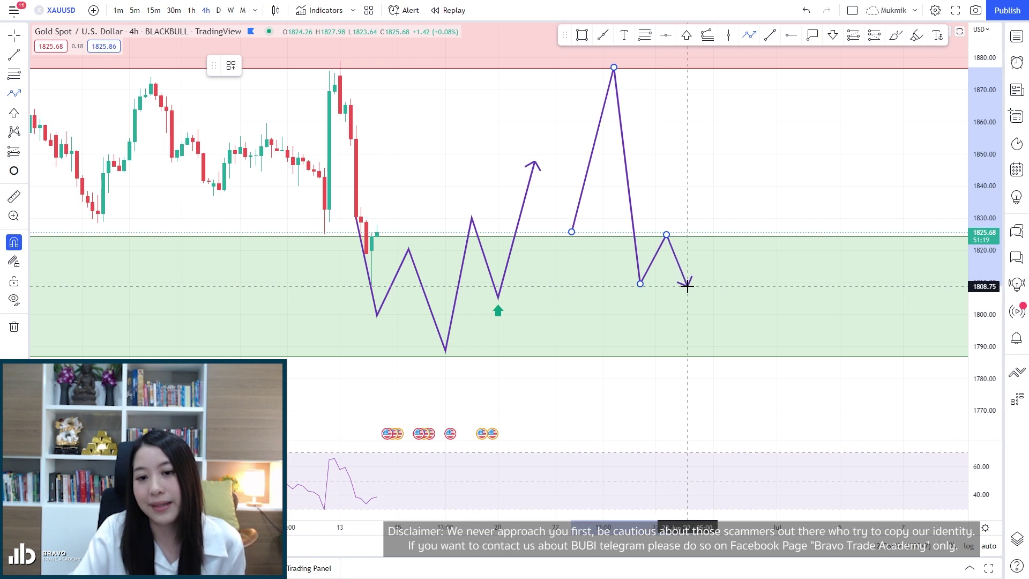
pyautogui.click(693, 273)
pyautogui.click(703, 287)
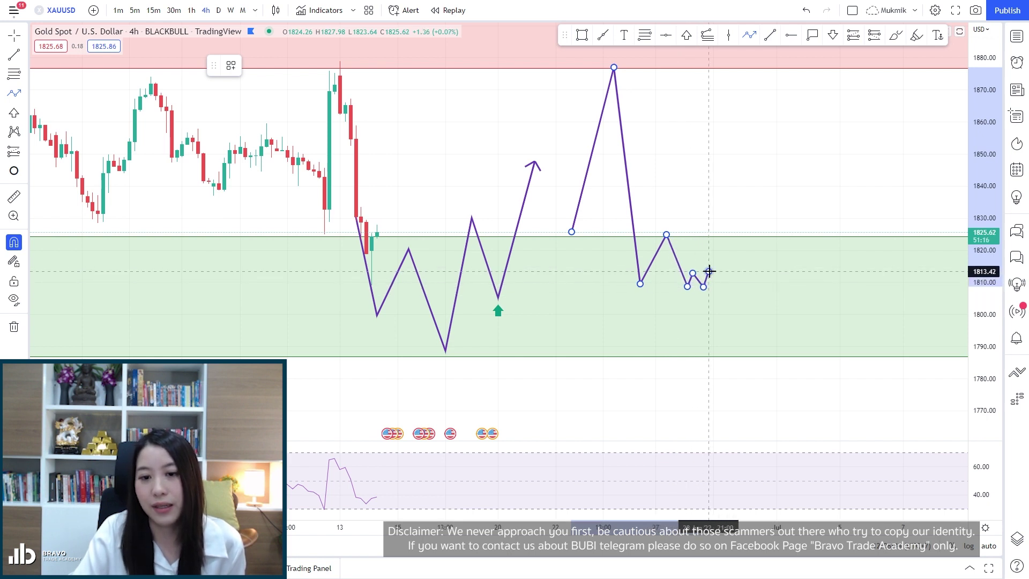
pyautogui.click(709, 272)
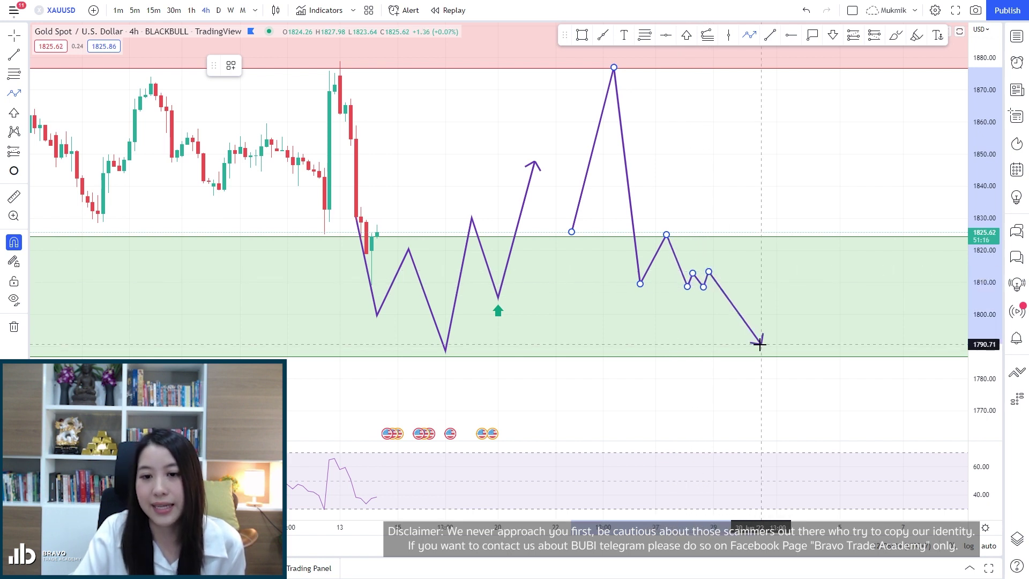
pyautogui.doubleClick(745, 380)
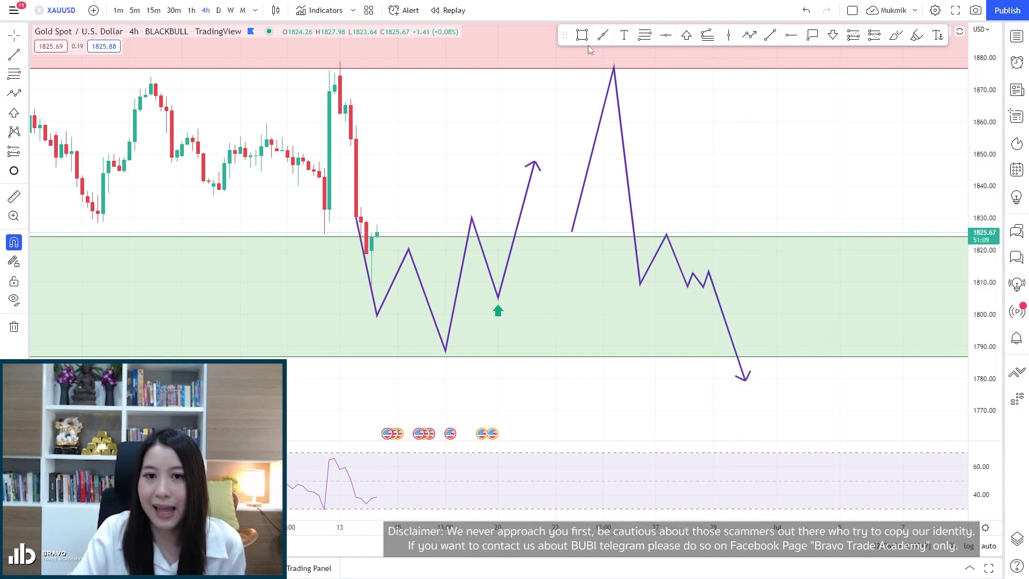
# Step: Draw a brown rectangle over the small zigzag and stretch it farther right
pyautogui.click(583, 36)
pyautogui.moveTo(677, 269); pyautogui.dragTo(824, 287)
pyautogui.moveTo(782, 179); pyautogui.dragTo(696, 167)
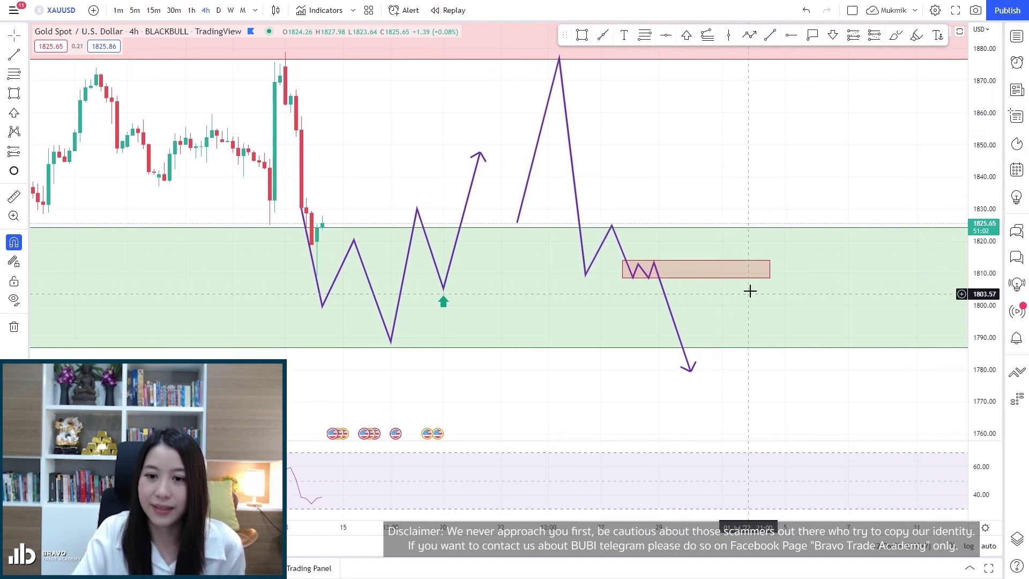
pyautogui.click(770, 269)
pyautogui.moveTo(770, 270); pyautogui.dragTo(811, 269)
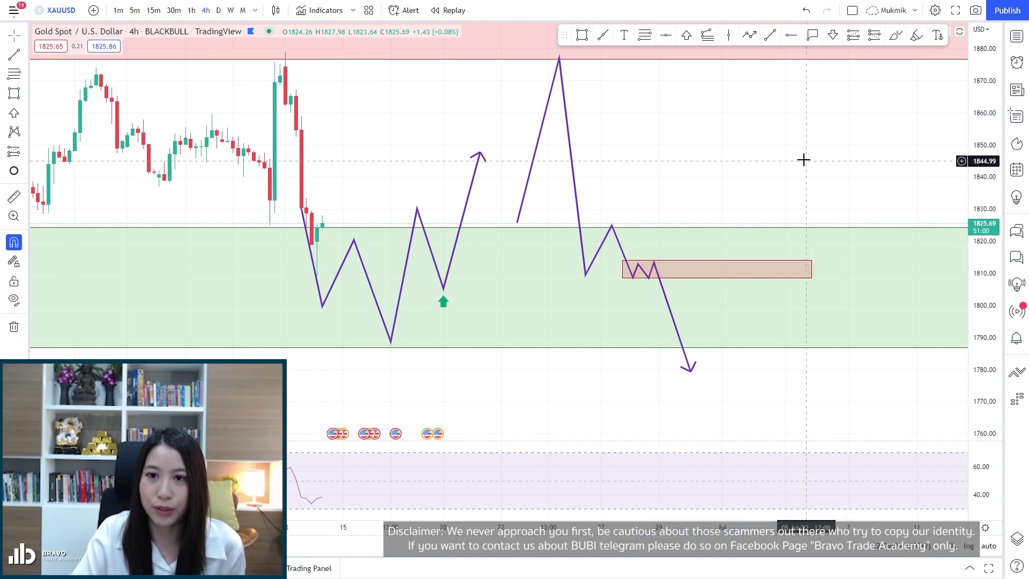
pyautogui.moveTo(808, 120); pyautogui.dragTo(791, 109)
# Step: Place a red down-arrow mark on the breakdown box
pyautogui.click(833, 34)
pyautogui.click(706, 260)
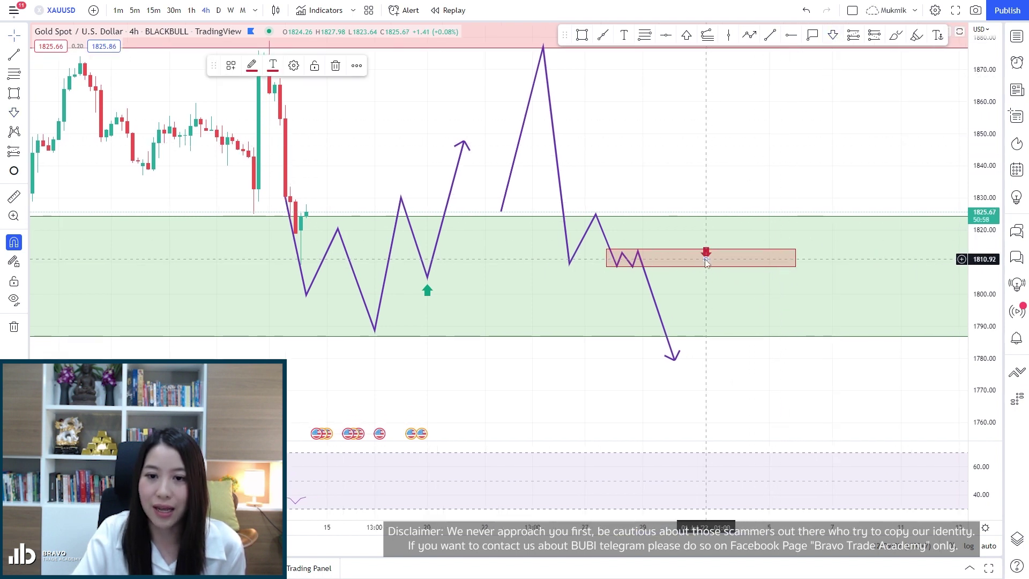
pyautogui.moveTo(735, 156); pyautogui.dragTo(721, 158)
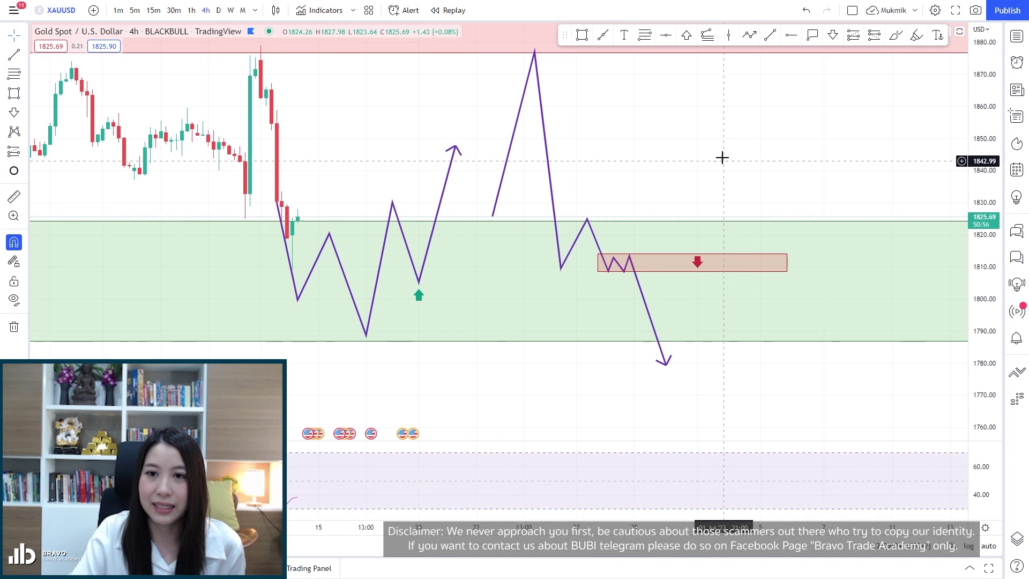
# Step: Add a blue horizontal support ray at 1808.75
pyautogui.click(791, 35)
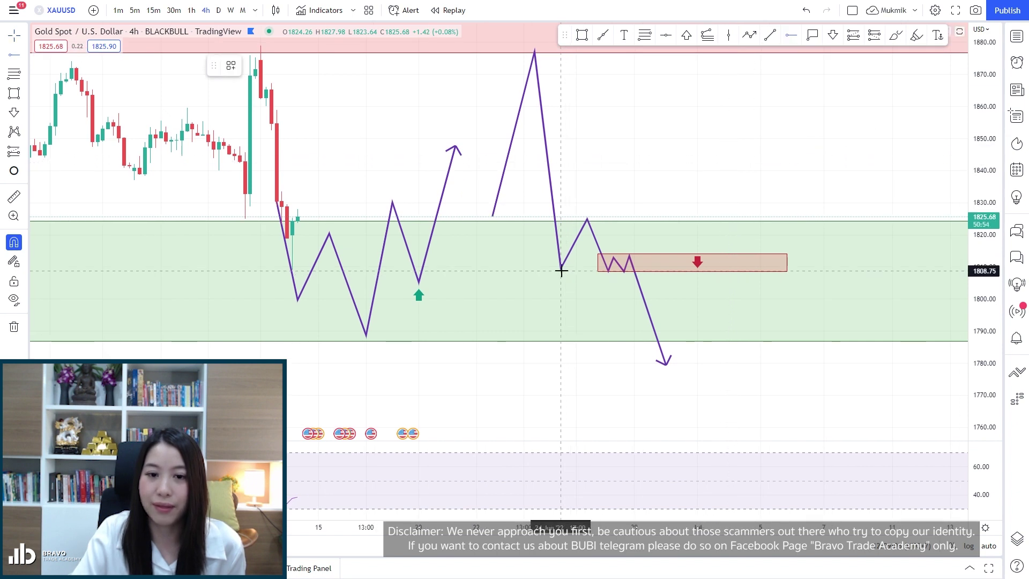
pyautogui.click(561, 272)
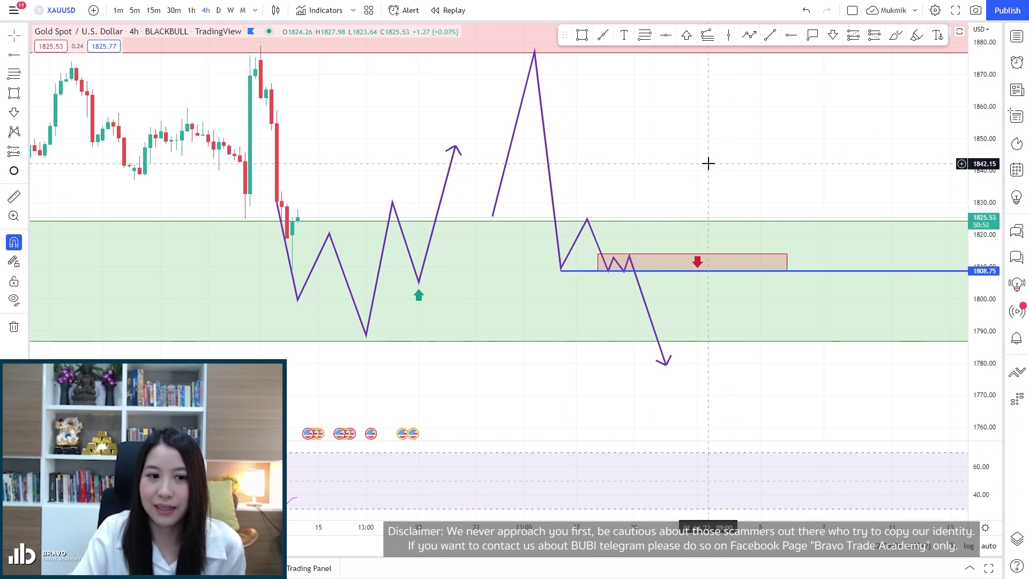
pyautogui.moveTo(662, 171); pyautogui.dragTo(674, 183)
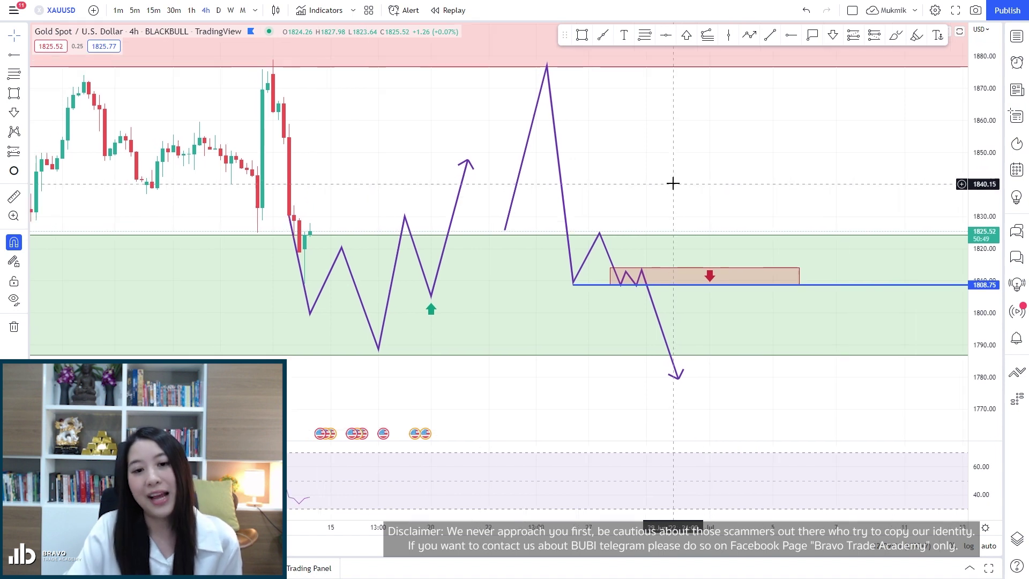